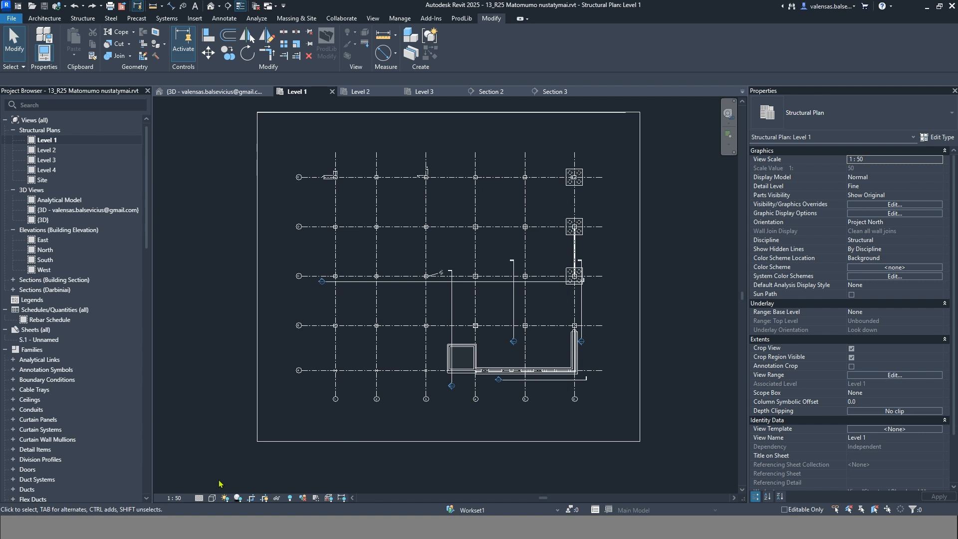
left_click(177, 497)
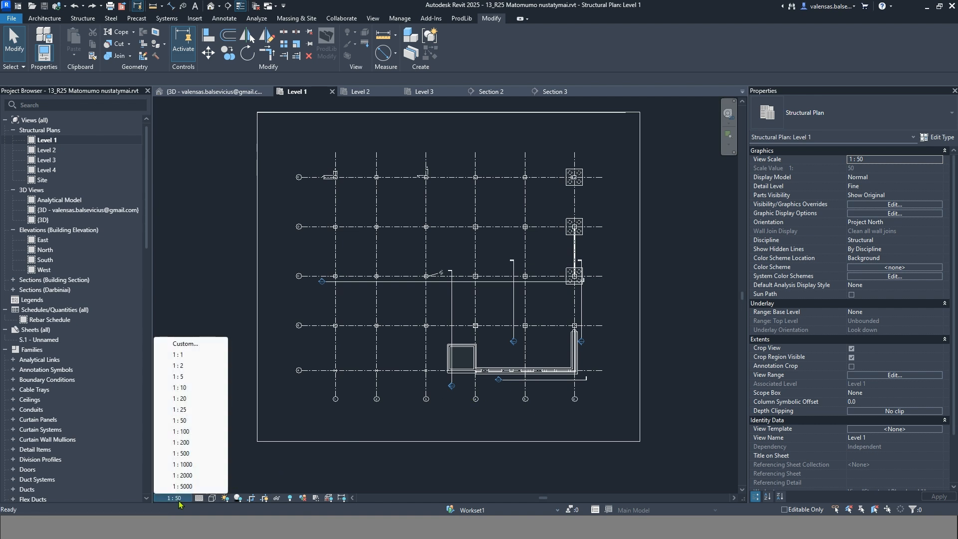
left_click(198, 497)
left_click(259, 484)
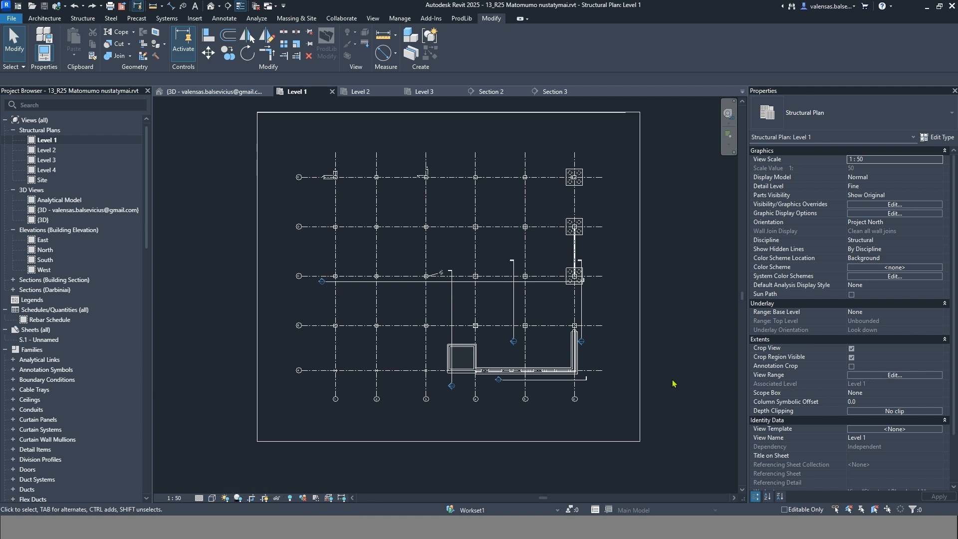
- In Level 1's visibility and graphic overrides, give Structural Columns a yellow solid-fill foreground cut pattern
key("v")
key("v")
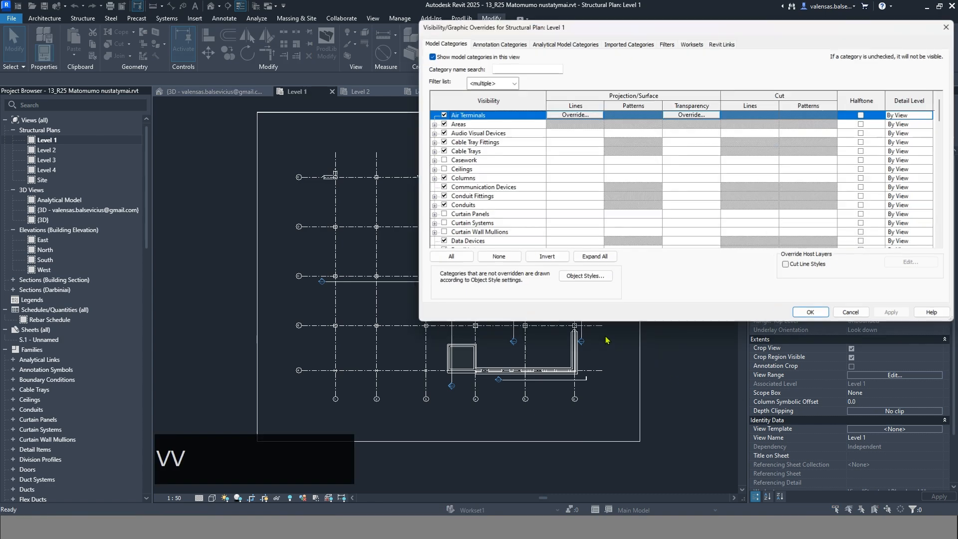
key("s")
scroll(515, 191, "down", 6)
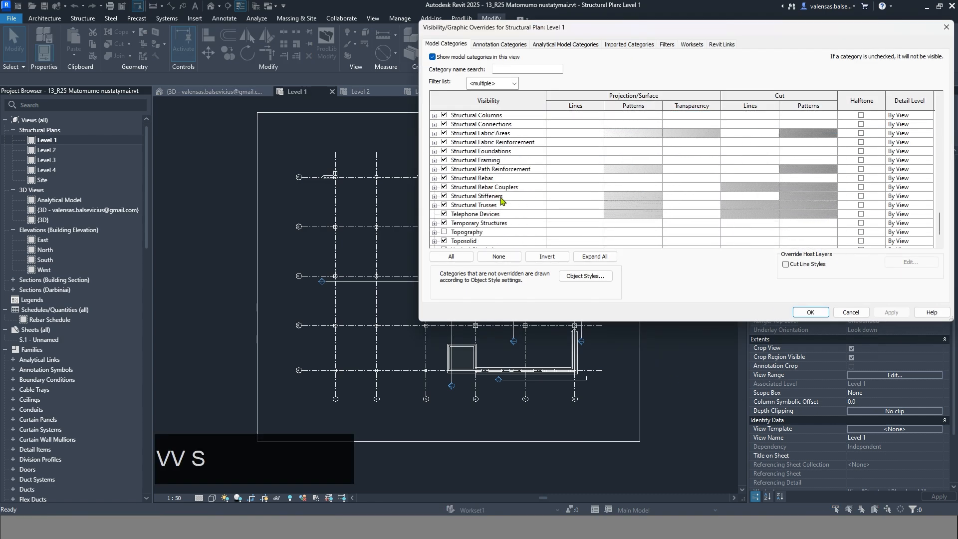
scroll(499, 188, "up", 2)
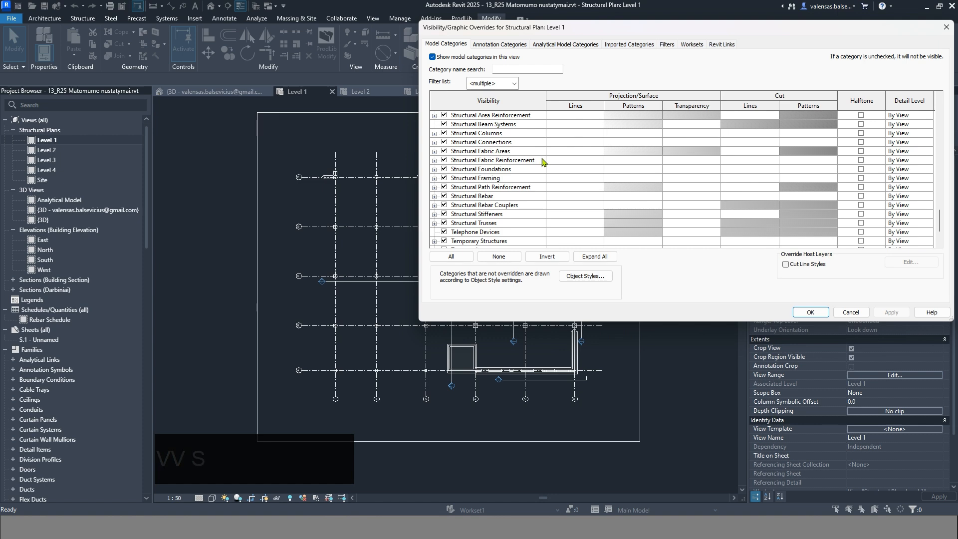
left_click(522, 133)
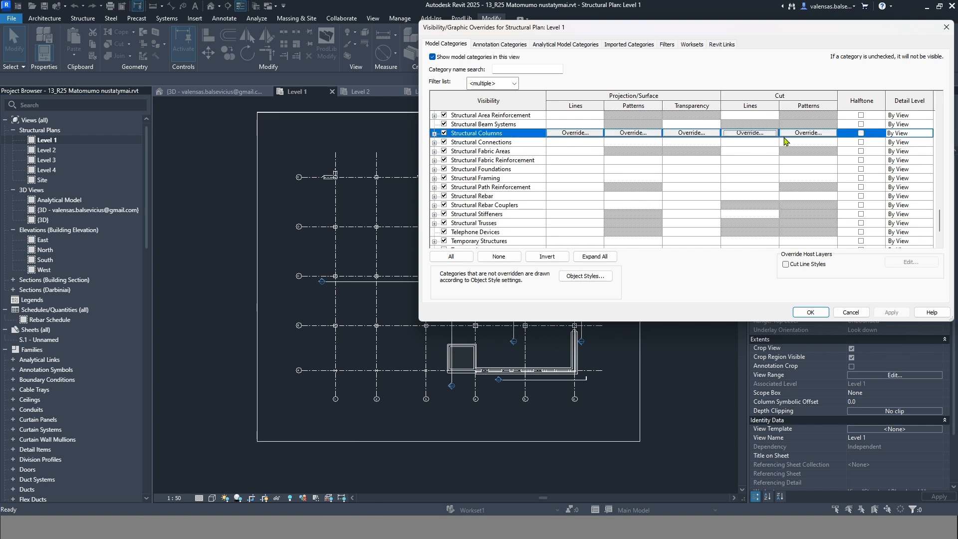
left_click(798, 133)
left_click(680, 144)
left_click(682, 159)
left_click(681, 157)
left_click(607, 183)
left_click(726, 259)
left_click(709, 232)
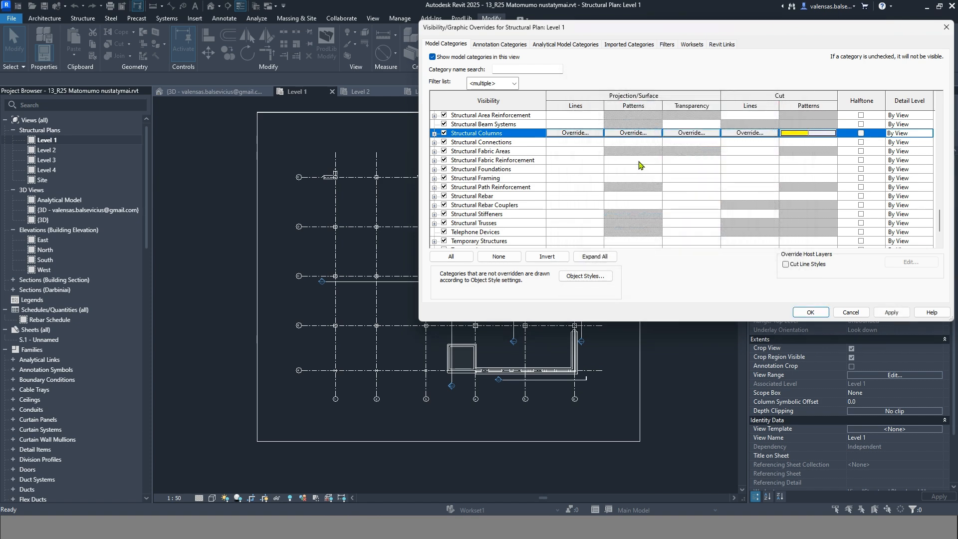
- Override the Structural Columns projection lines with the Solid pattern and the yellow colour RAL 1026
left_click(575, 132)
left_click(699, 158)
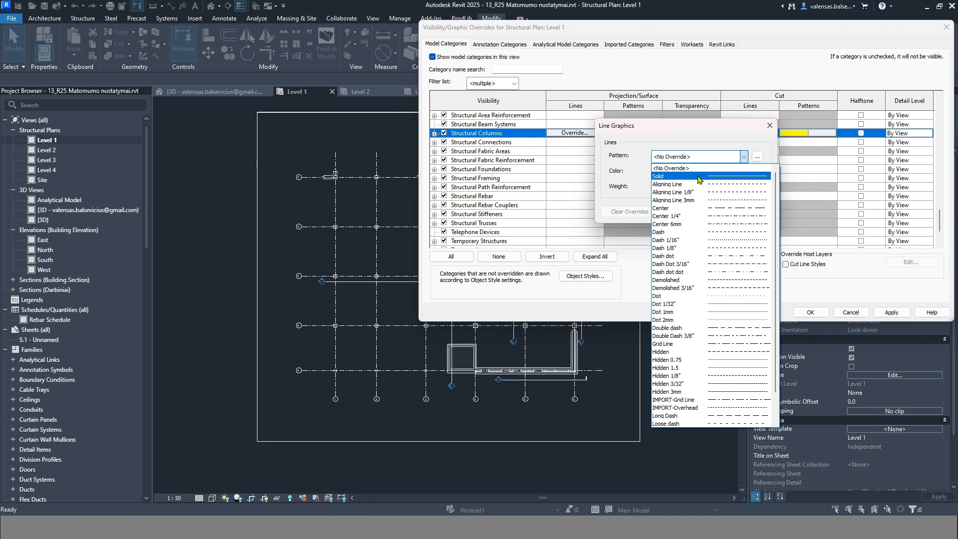
left_click(700, 179)
left_click(683, 171)
left_click(608, 183)
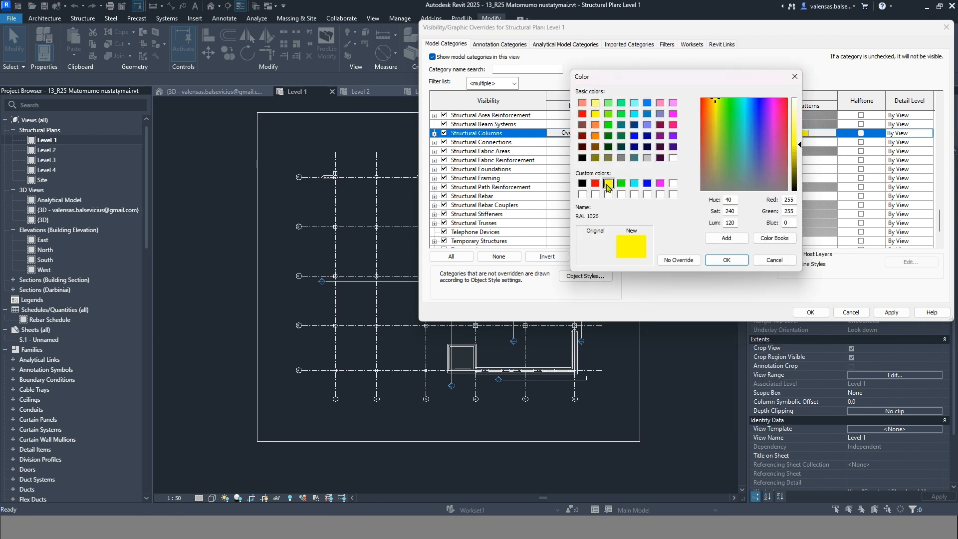
left_click(726, 260)
left_click(711, 213)
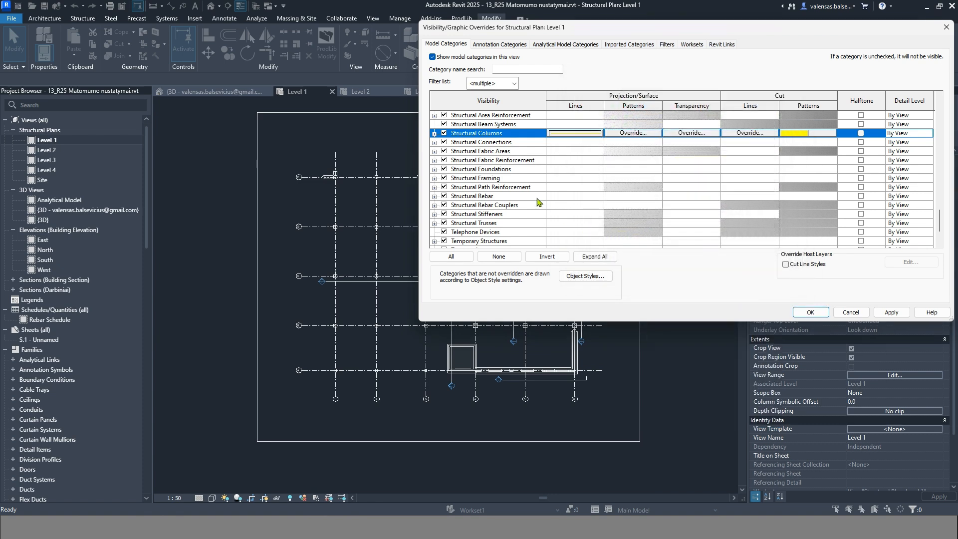
- Override the Structural Framing projection lines with the green colour RGB 000-198-000
left_click(587, 181)
left_click(586, 180)
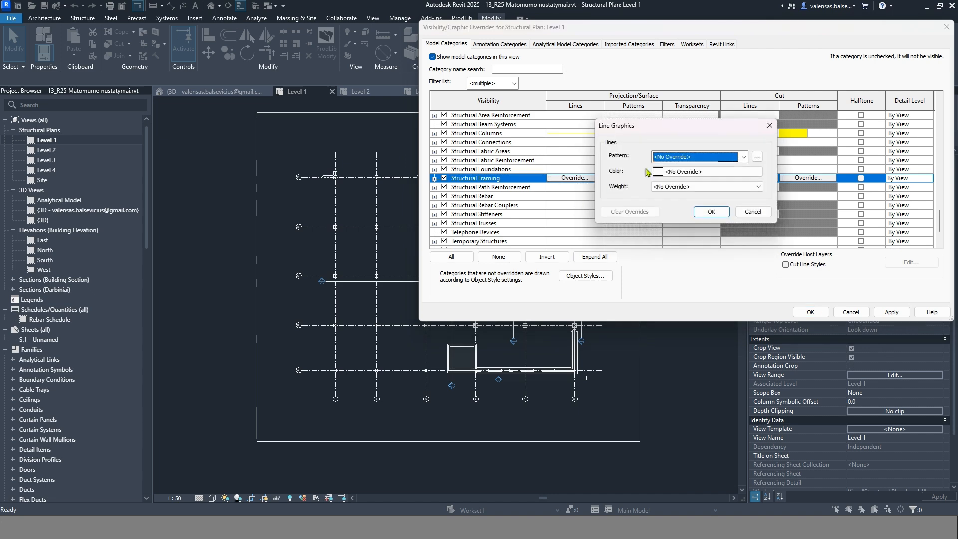
left_click(682, 173)
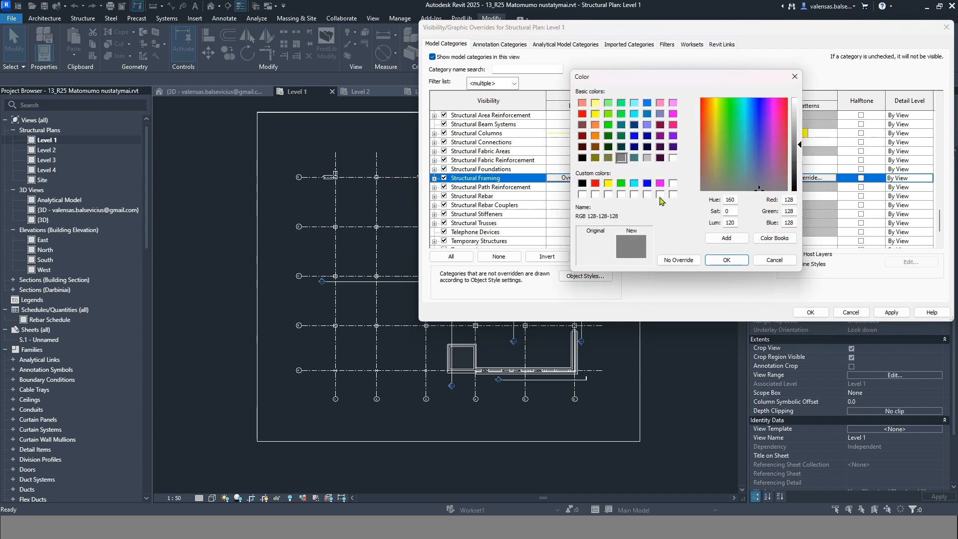
left_click(609, 136)
left_click_drag(800, 171, 800, 155)
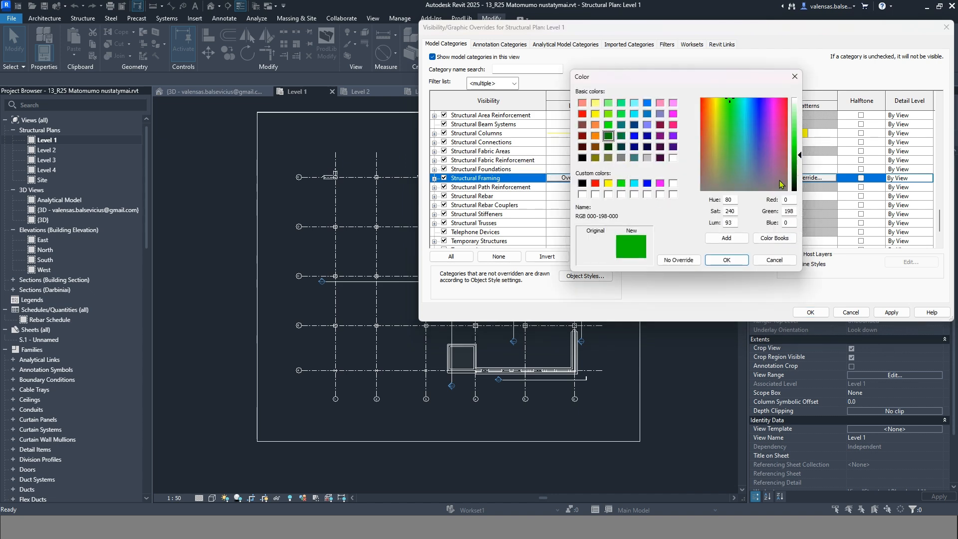
left_click(731, 262)
left_click(705, 210)
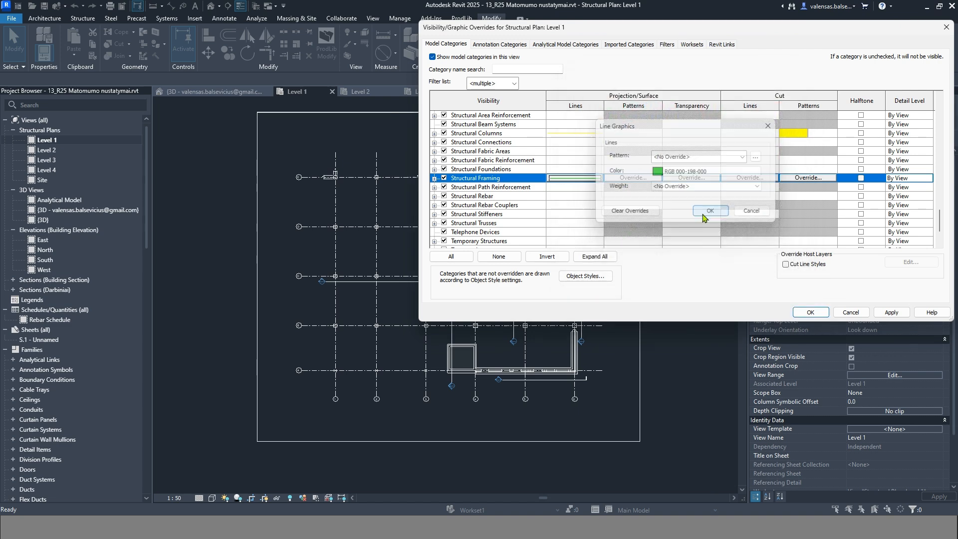
- Give Structural Framing a solid-fill foreground cut pattern in green RGB 000-128-000 and apply the overrides to the view
left_click(799, 178)
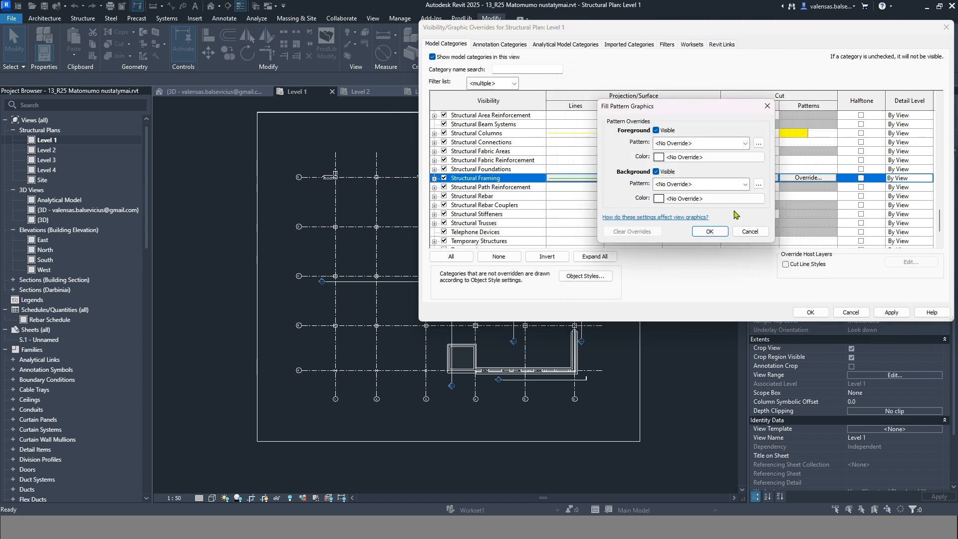
left_click(696, 145)
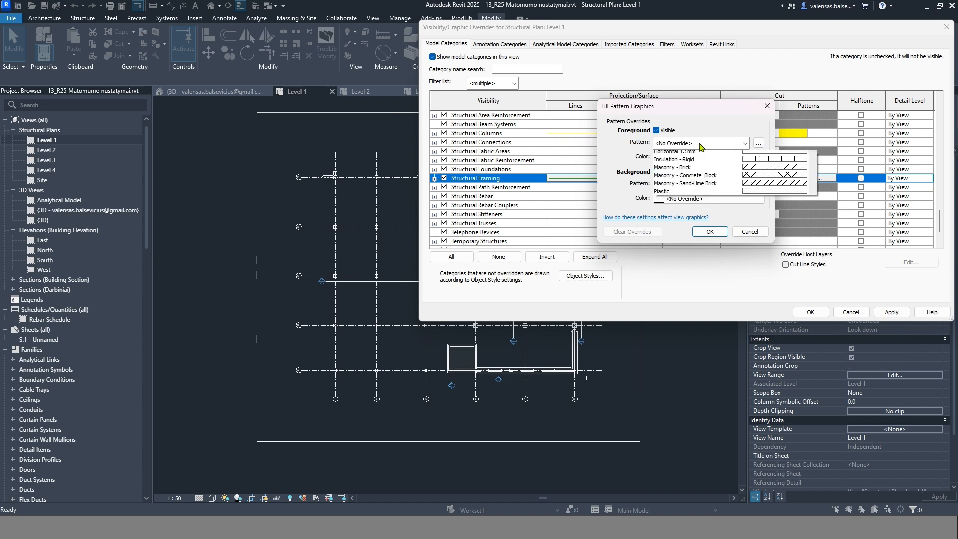
left_click(705, 163)
left_click(690, 157)
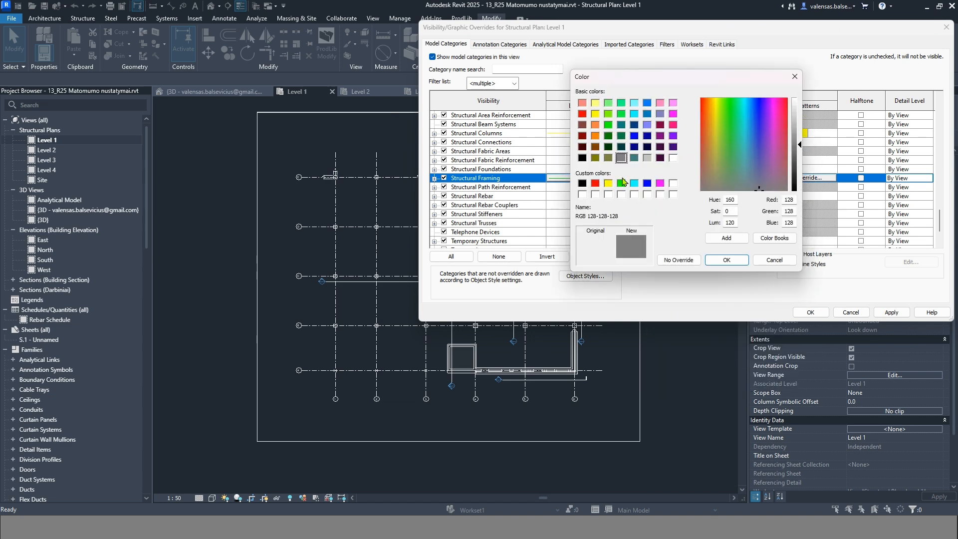
left_click(610, 138)
left_click(727, 259)
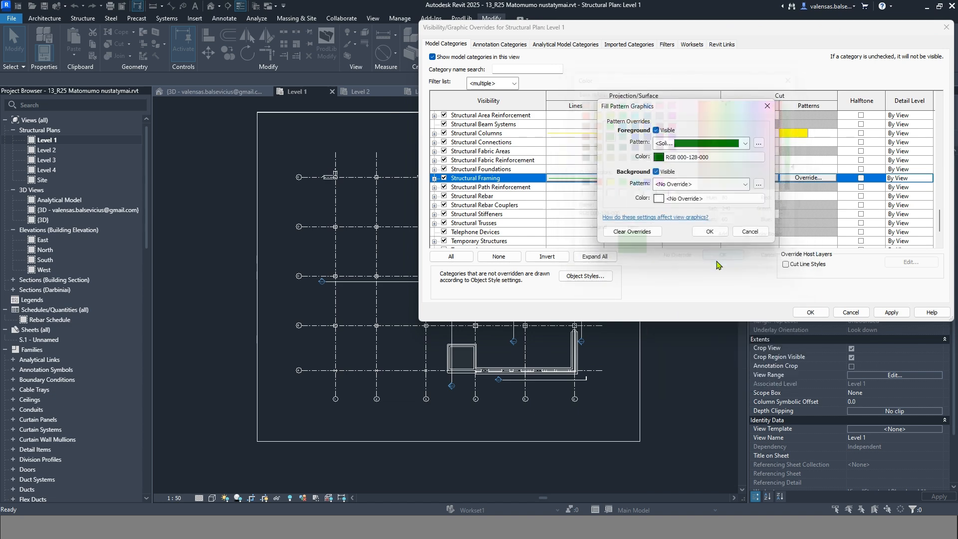
left_click(710, 232)
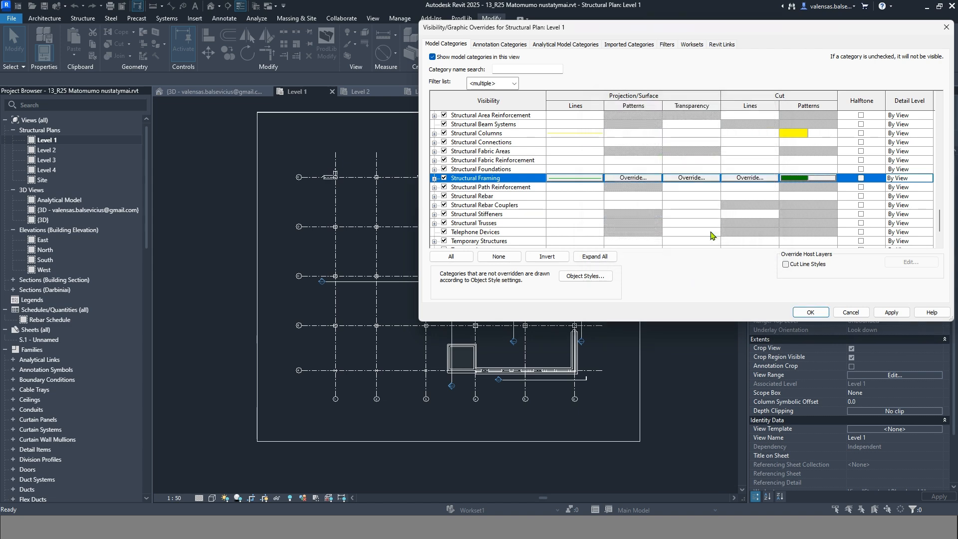
left_click(878, 312)
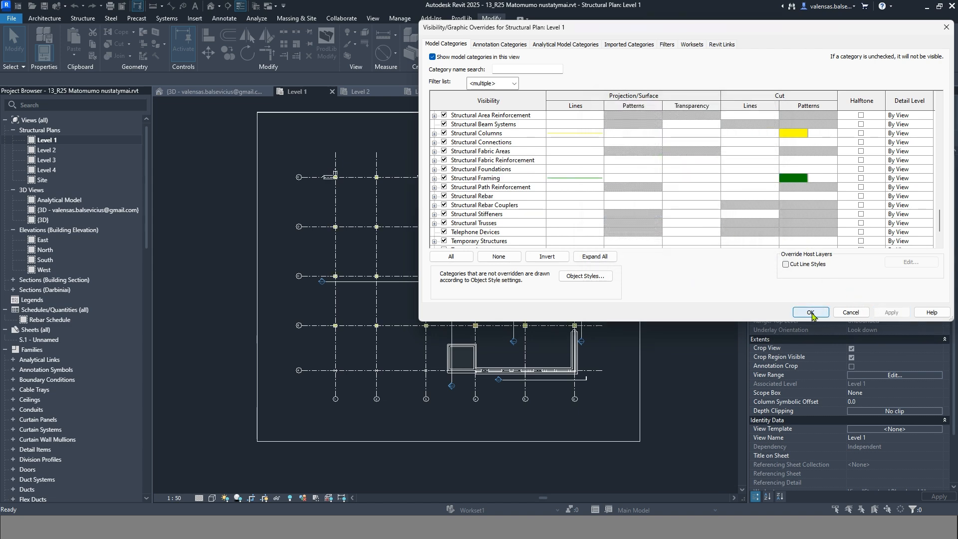
left_click(810, 312)
- Examine how the columns and framing are coloured in the Level 1 plan
scroll(516, 245, "down", 1)
scroll(638, 285, "up", 3)
scroll(414, 304, "down", 3)
scroll(653, 279, "up", 3)
scroll(649, 274, "down", 3)
scroll(644, 263, "up", 3)
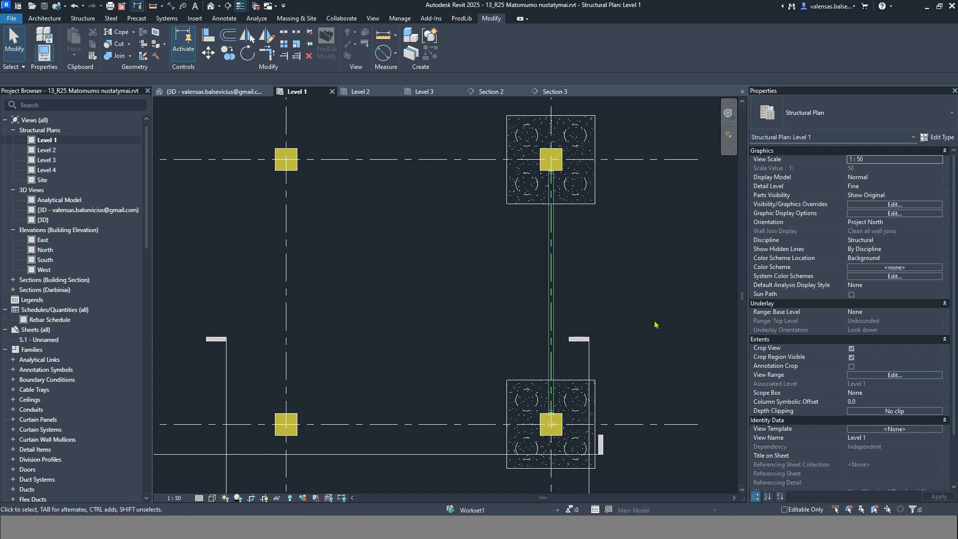
scroll(641, 330, "down", 5)
scroll(538, 218, "down", 2)
scroll(553, 245, "up", 3)
scroll(573, 275, "down", 3)
scroll(615, 257, "down", 1)
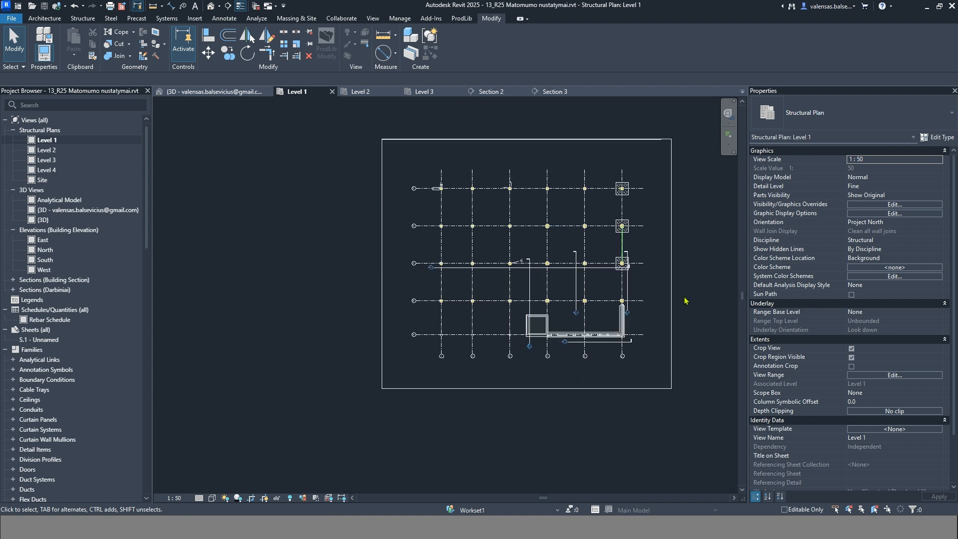
left_click(672, 301)
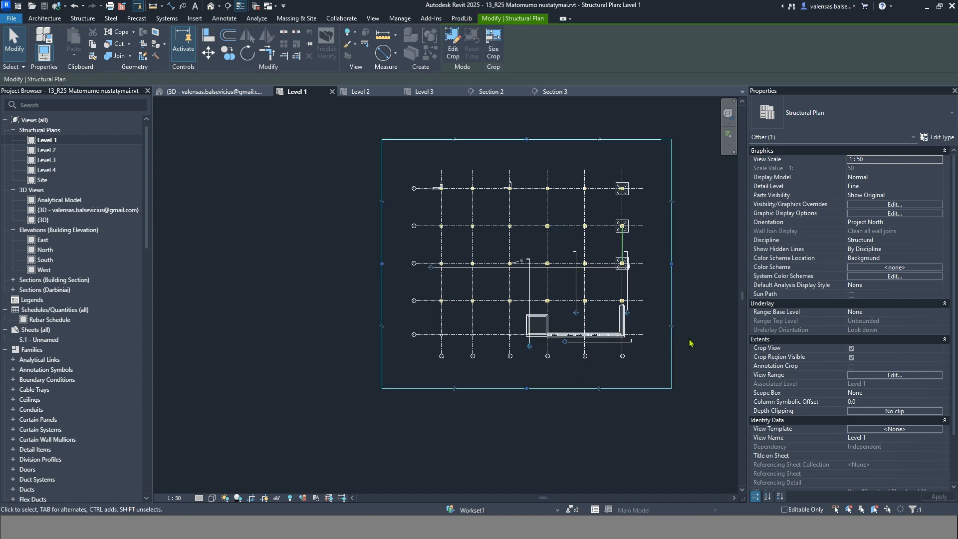
left_click(851, 357)
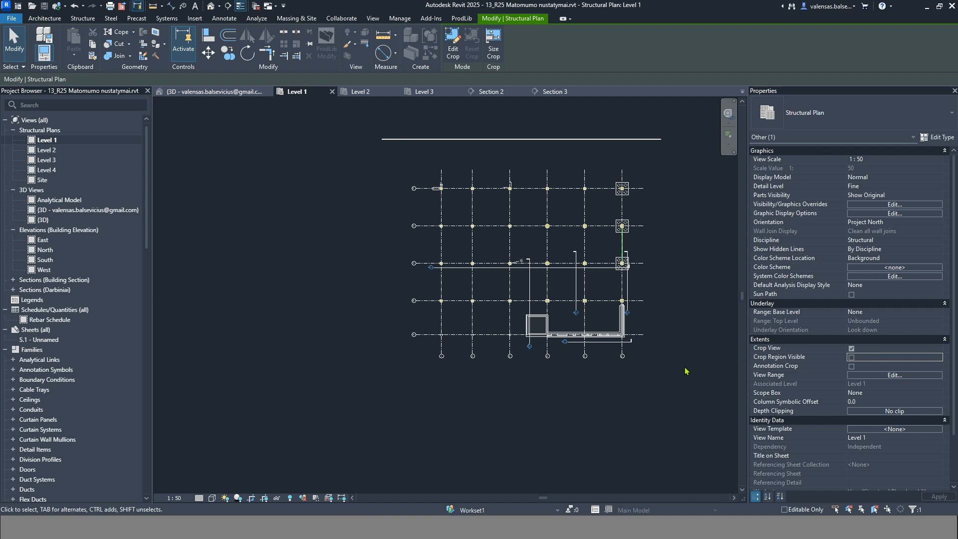
left_click(686, 371)
left_click(850, 357)
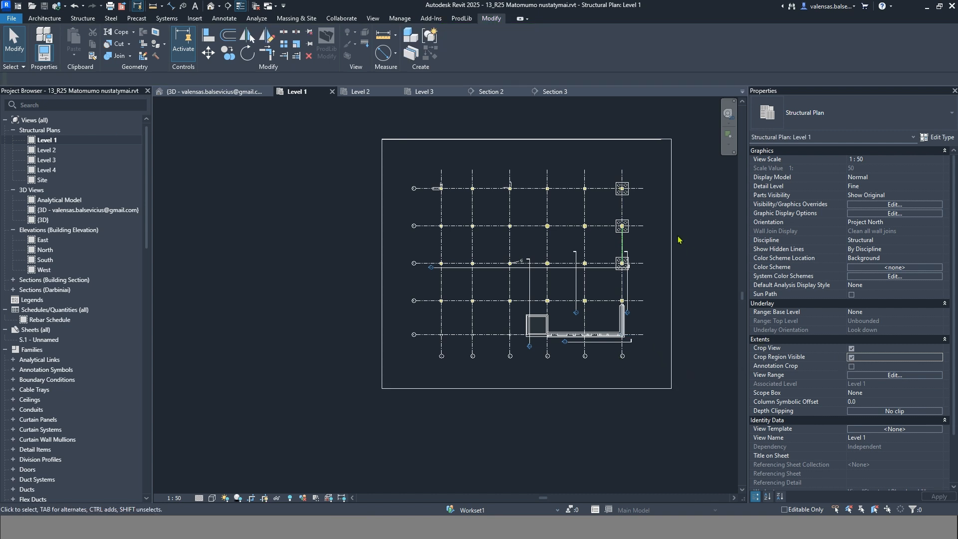
- Lower the upper edge of the Level 1 crop region slightly, and hide the crop region
left_click(671, 194)
left_click_drag(526, 140, 525, 151)
left_click(851, 357)
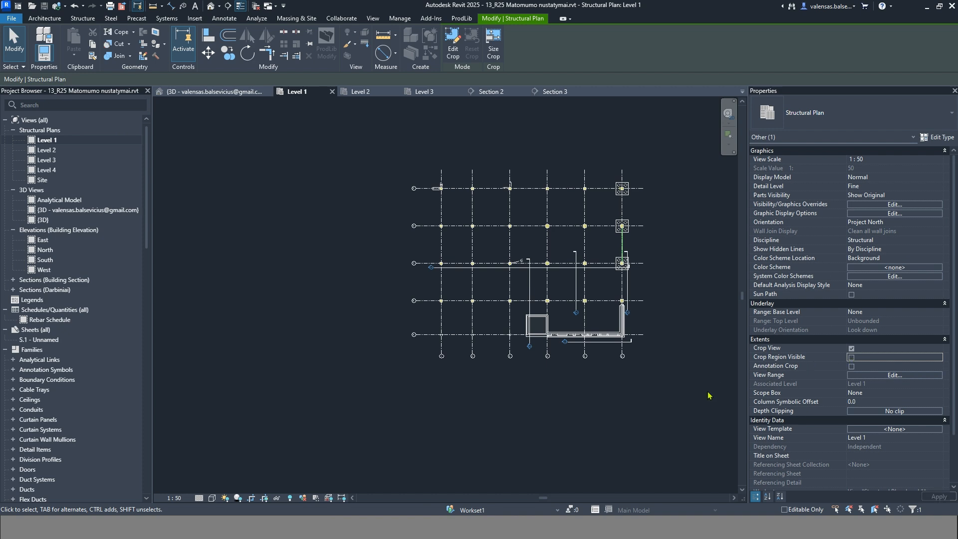
scroll(670, 304, "up", 2)
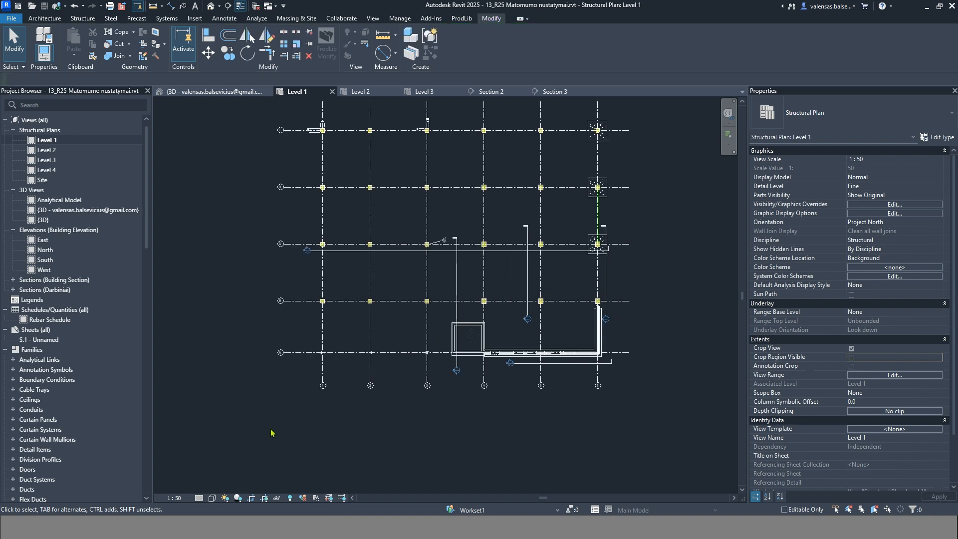
scroll(432, 343, "up", 2)
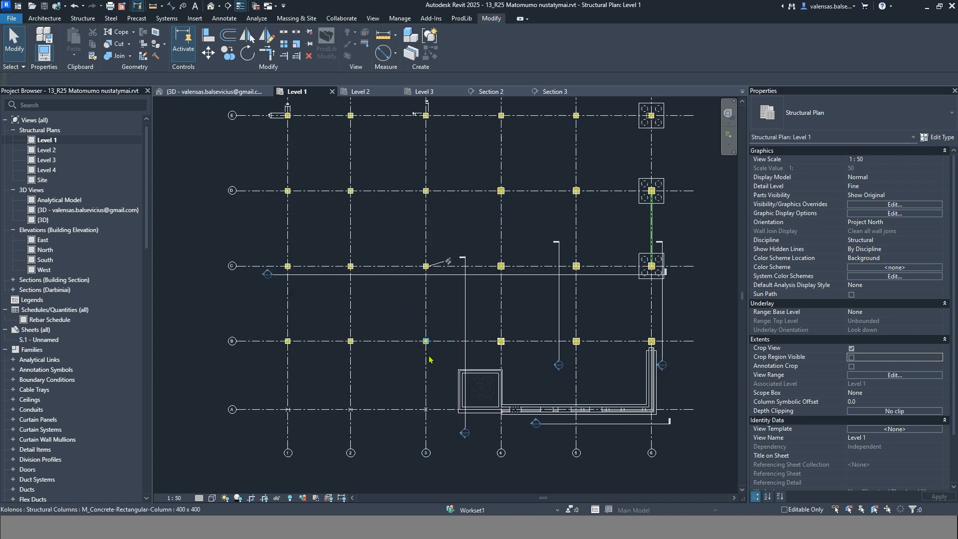
- Inspect the Level 2 structural plan for comparison, and return to the Level 1 plan
double_click(50, 150)
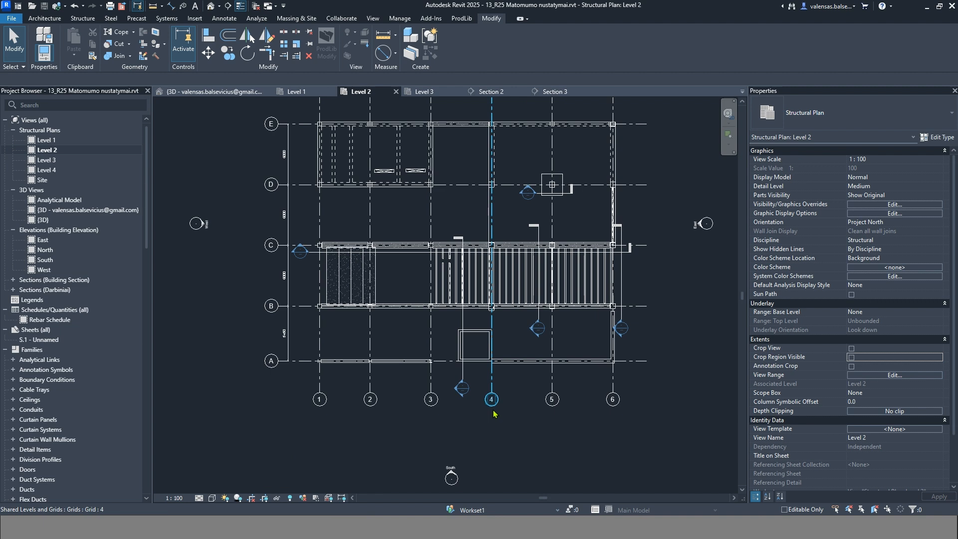
scroll(329, 247, "up", 3)
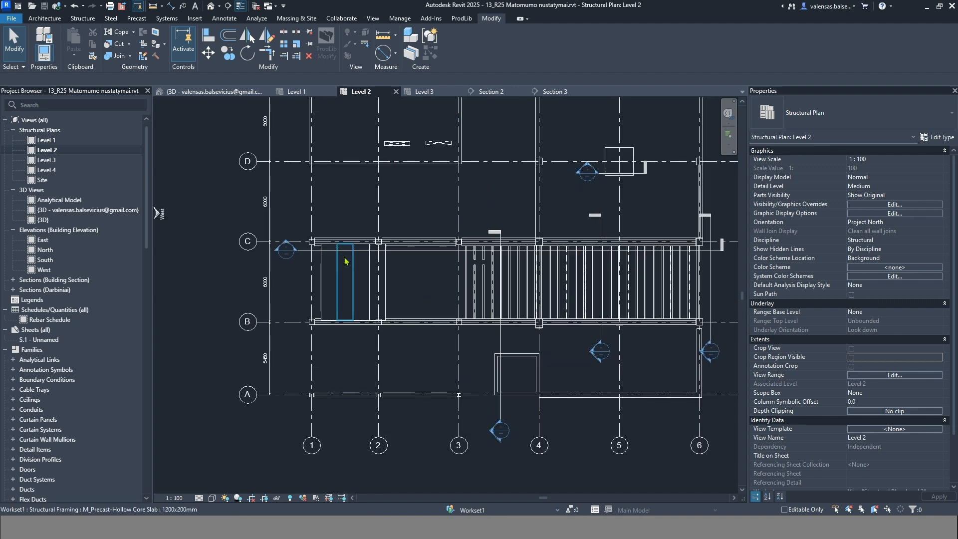
scroll(418, 297, "down", 3)
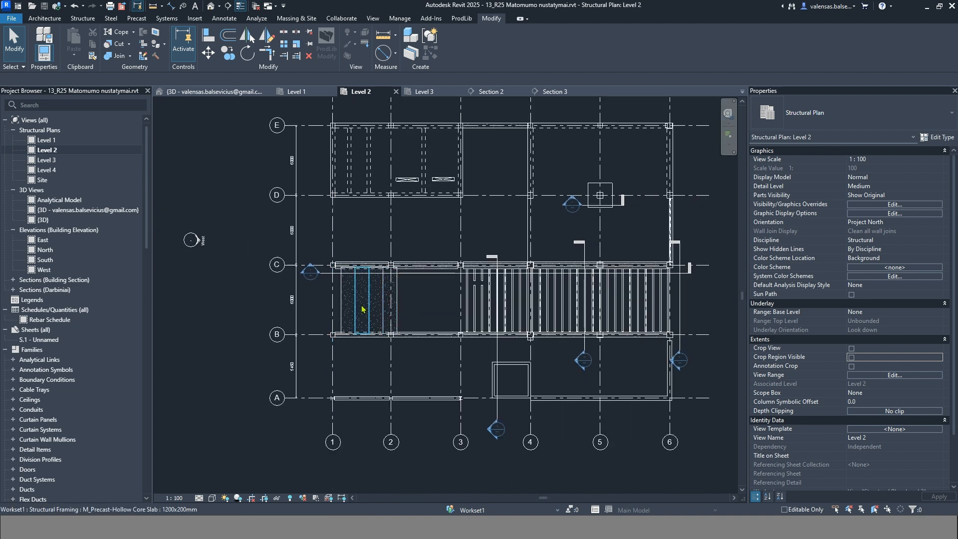
scroll(336, 321, "down", 2)
double_click(47, 140)
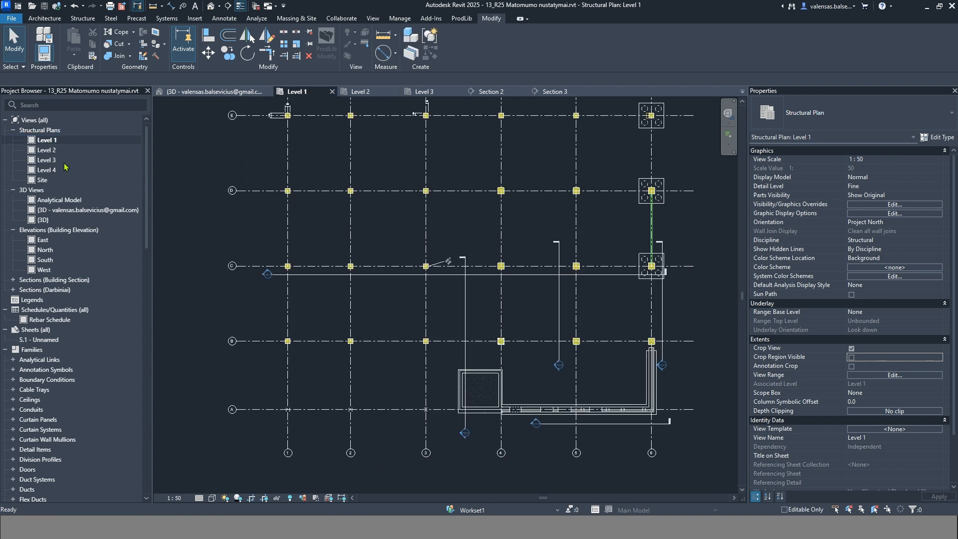
- Create a view template named "Planas 50" from the Level 1 structural plan
right_click(49, 140)
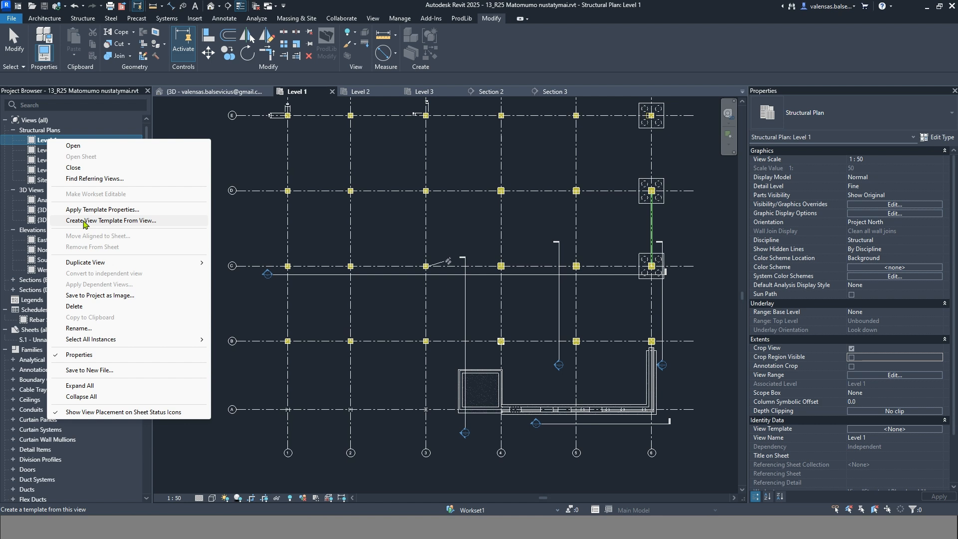
left_click(84, 221)
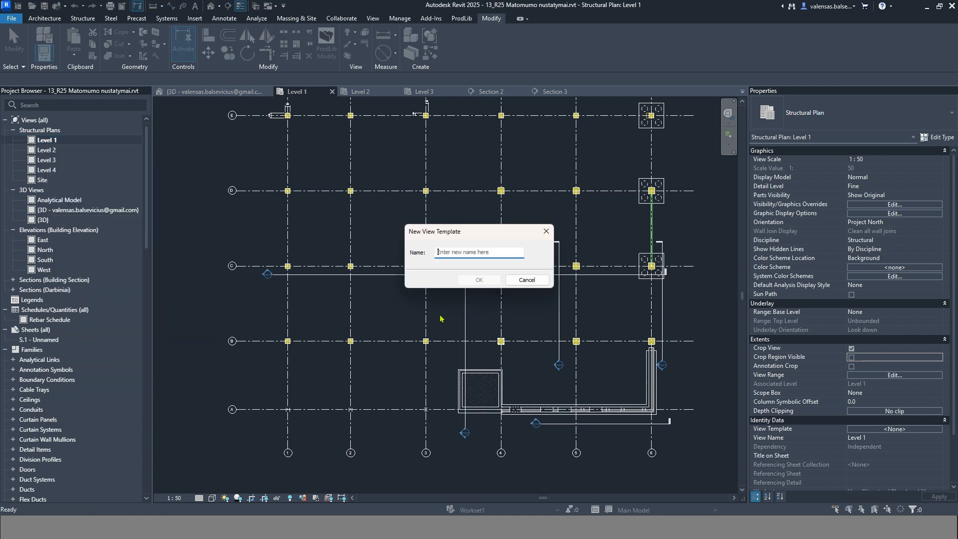
left_click(476, 256)
type("Pl")
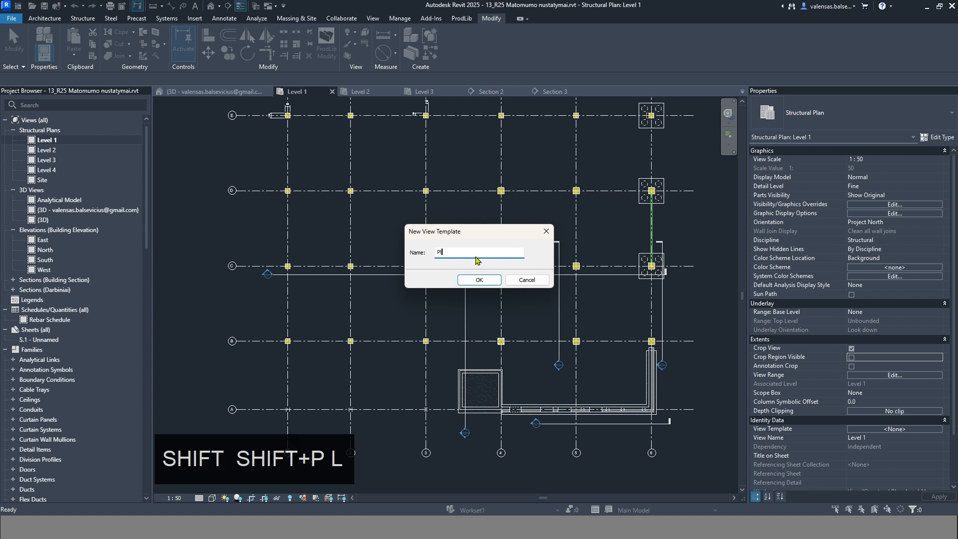
type("anas 50")
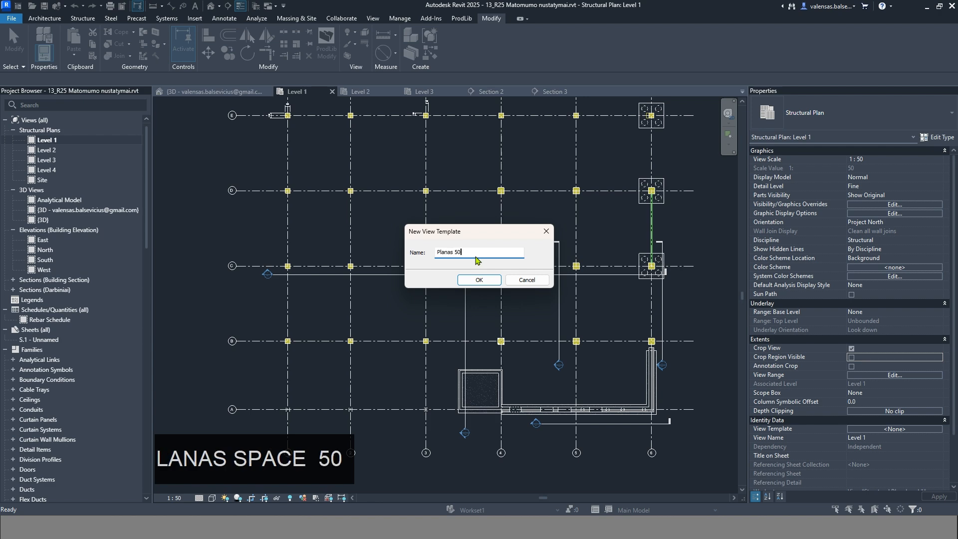
key("Return")
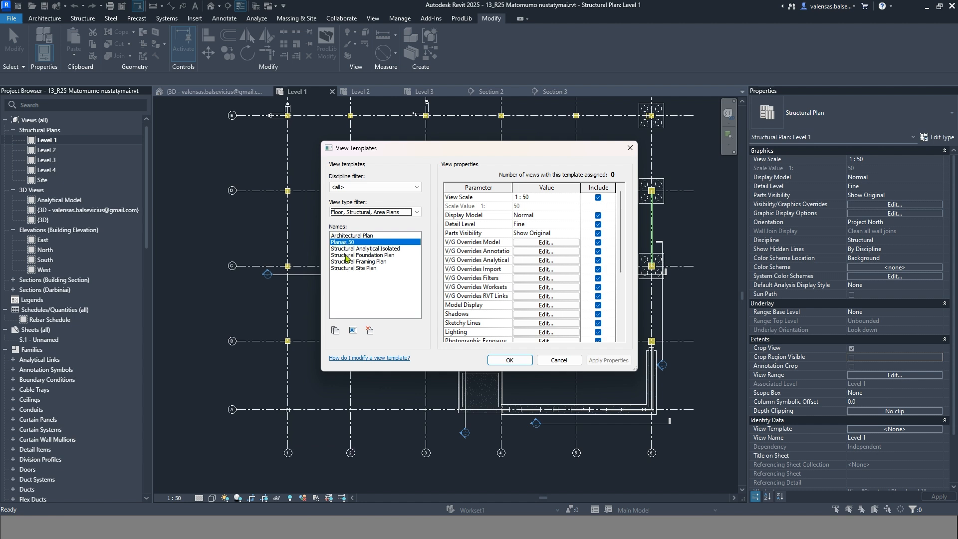
- Review the view templates filtered by Renderings, Drafting Views and by all view types, and close the template settings
left_click(389, 212)
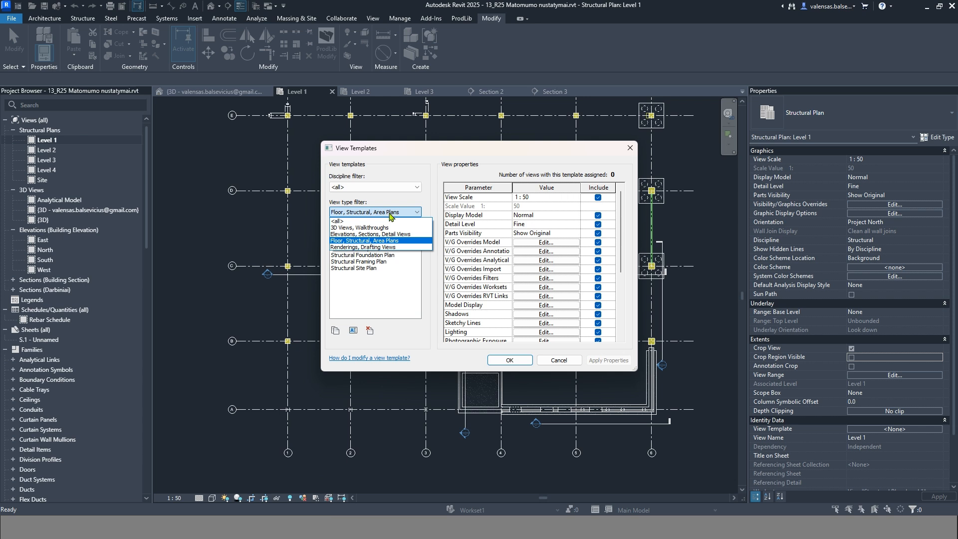
left_click(392, 248)
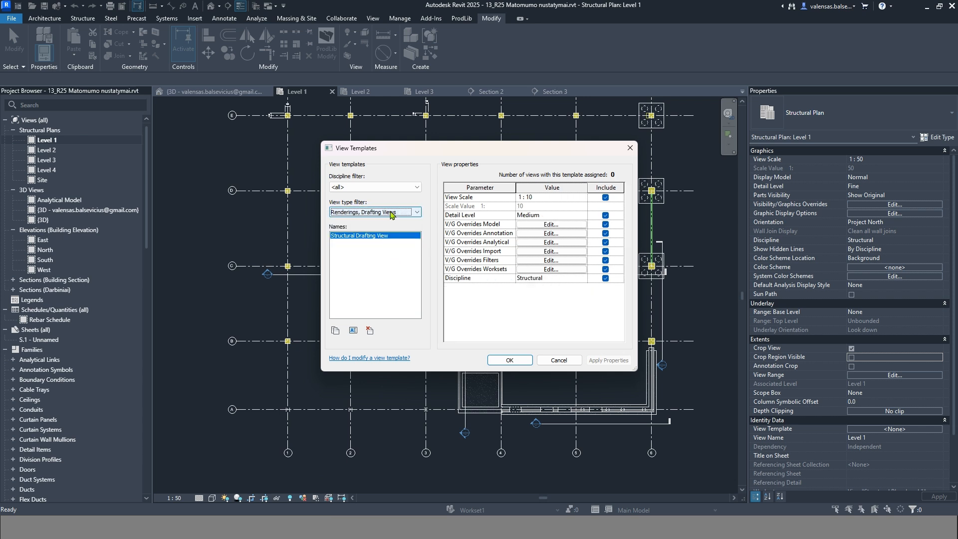
left_click(387, 211)
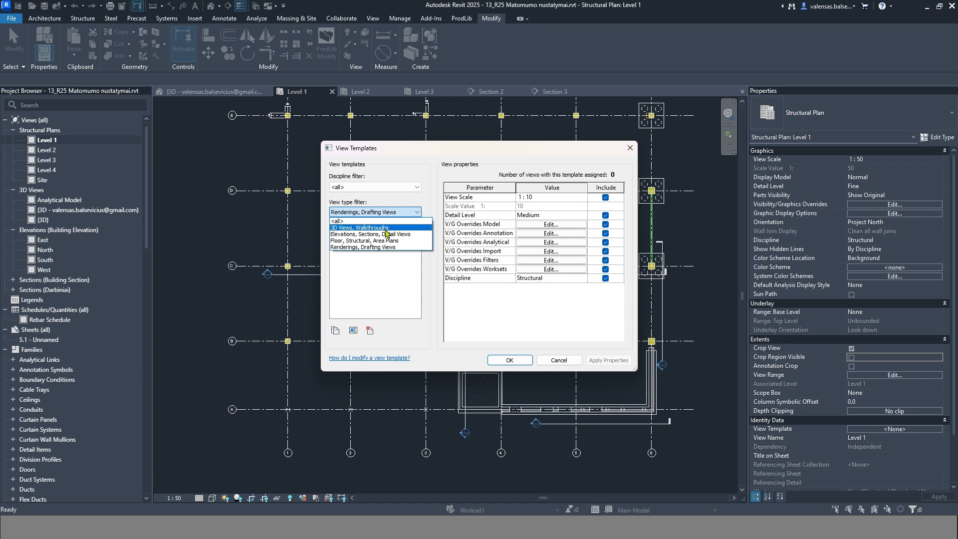
left_click(384, 221)
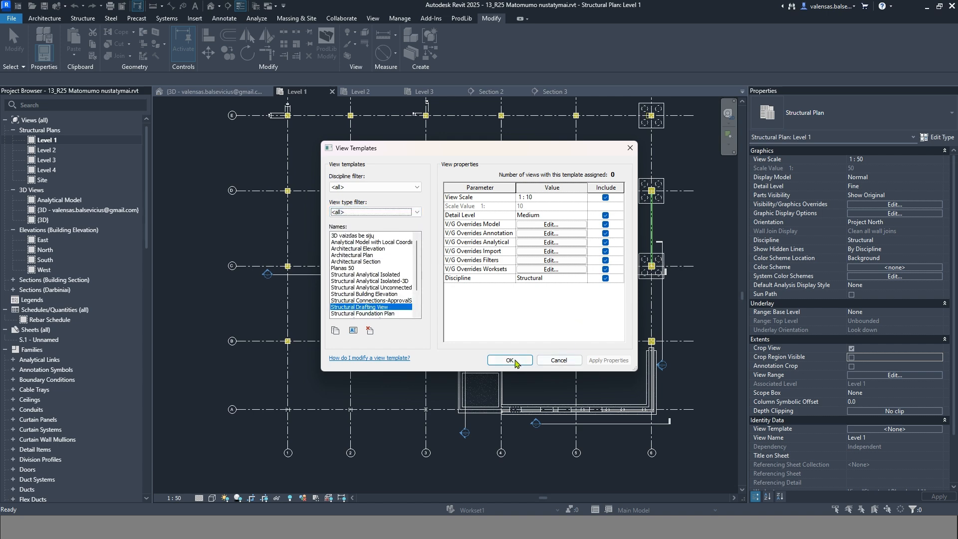
left_click(509, 359)
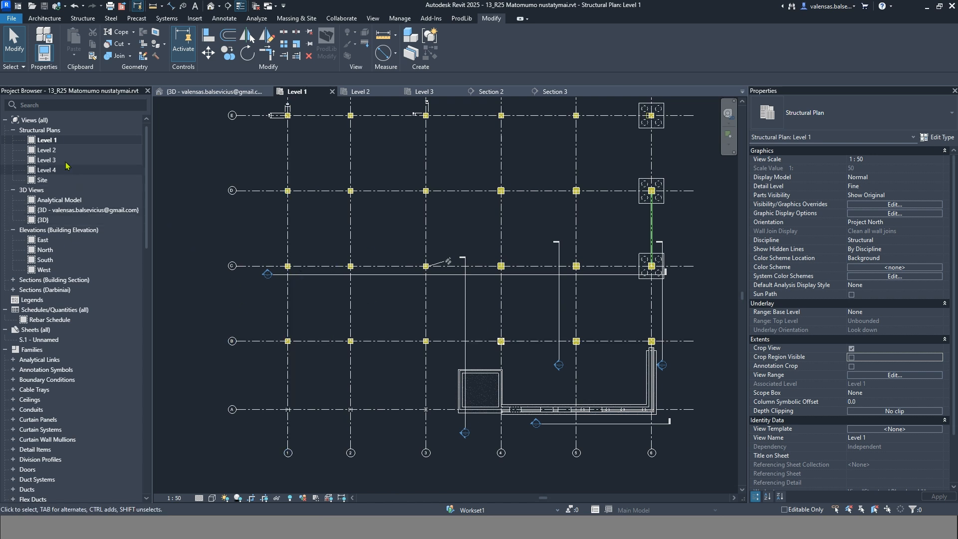
- Open the Level 2 structural plan and assign the Planas 50 view template to it
left_click(48, 150)
double_click(49, 150)
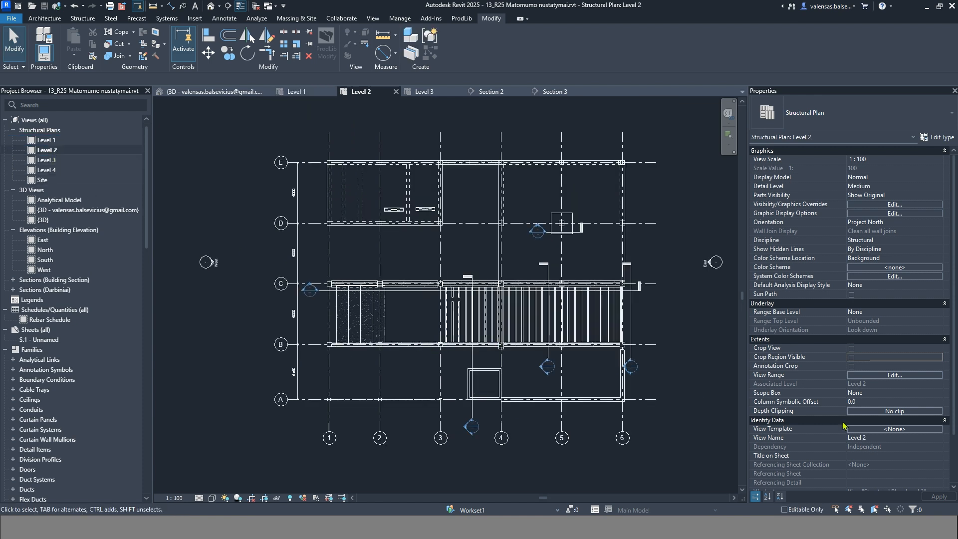
left_click(879, 430)
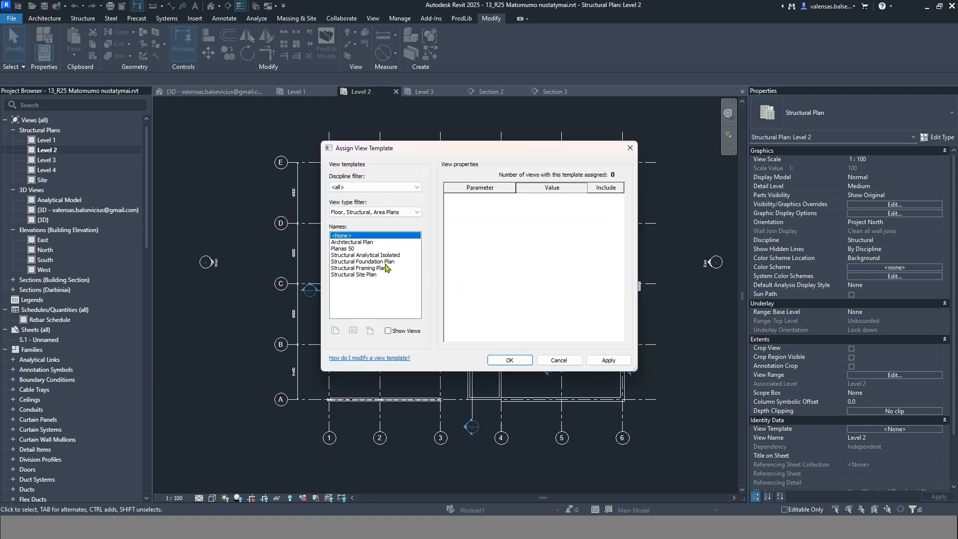
left_click(352, 248)
left_click(511, 361)
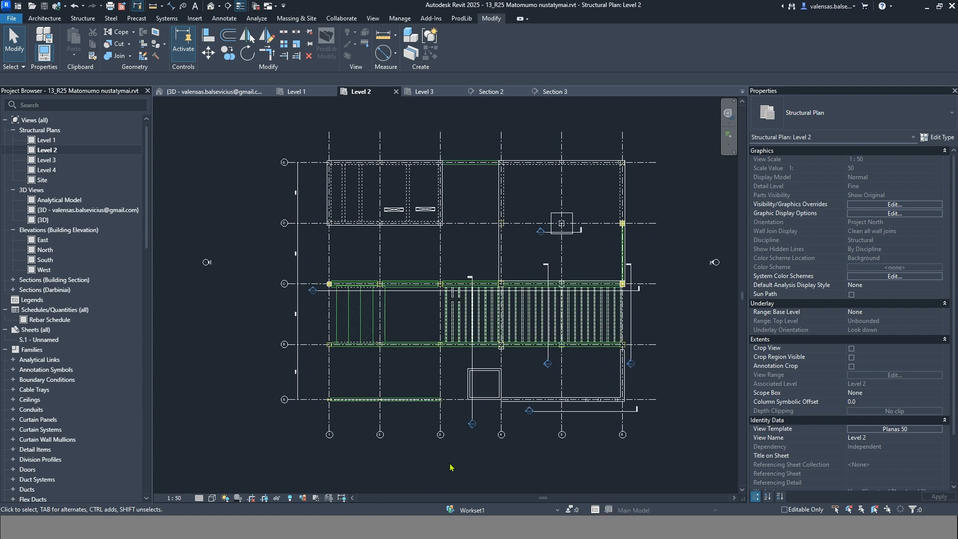
scroll(433, 462, "up", 2)
scroll(431, 454, "down", 2)
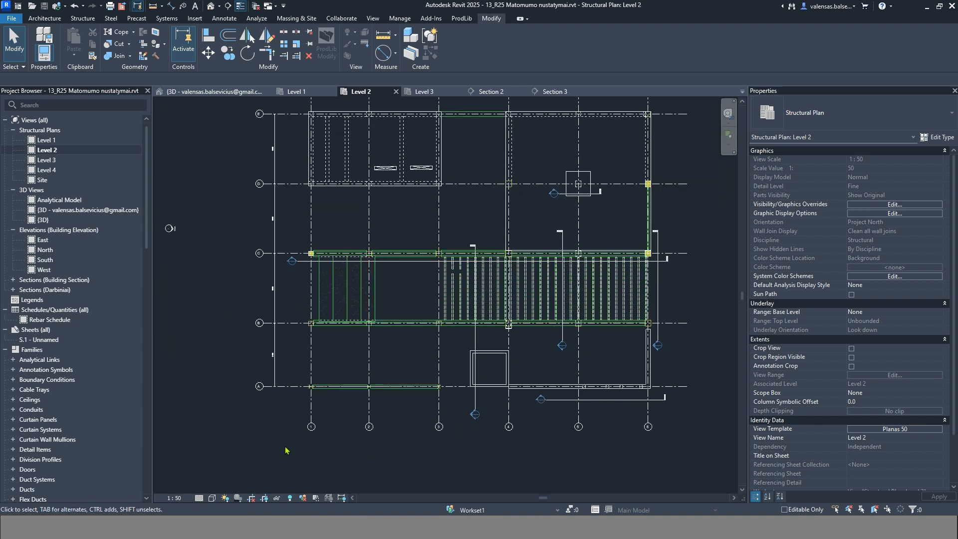
- Assign the Planas 50 view template to the Level 3 and Level 4 structural plans together
left_click(47, 159)
left_click(48, 170, "ctrl")
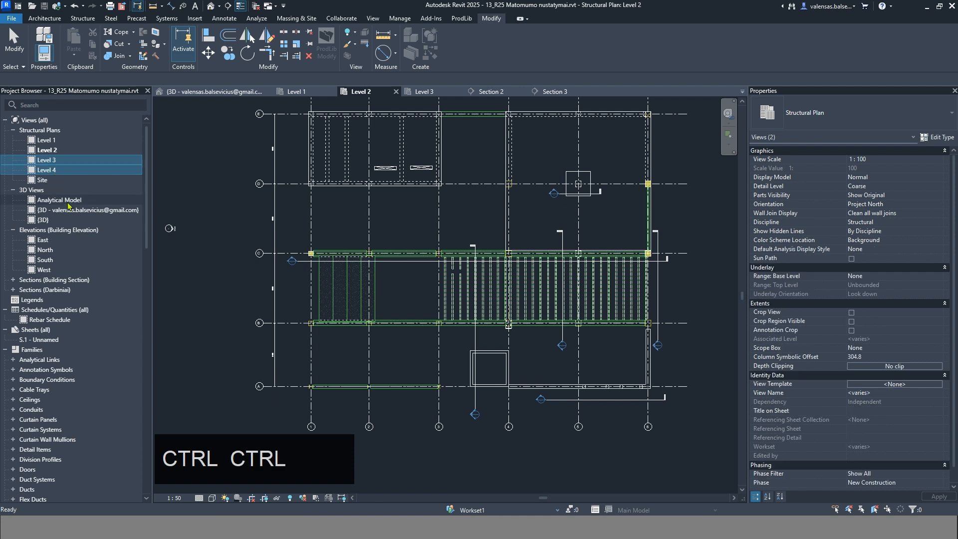
right_click(51, 171)
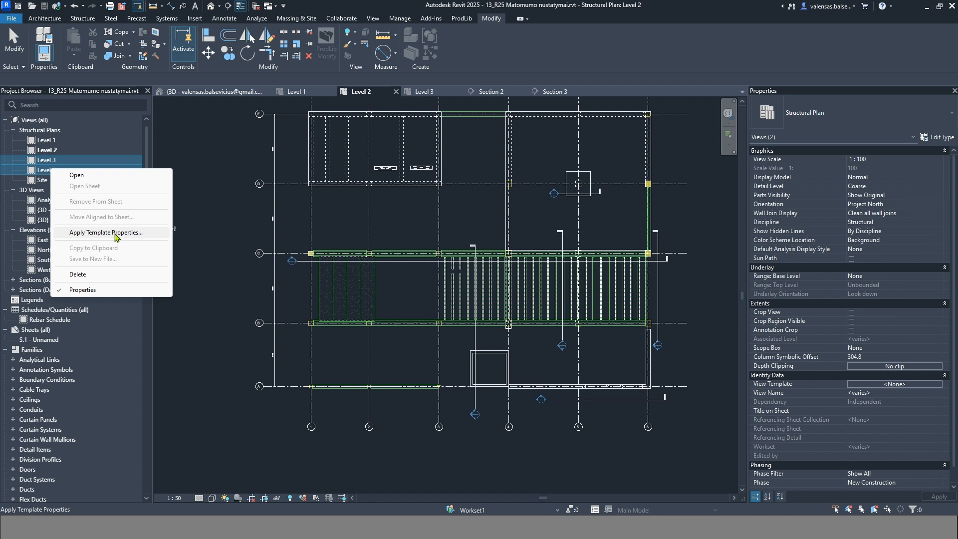
key("ctrl+Escape")
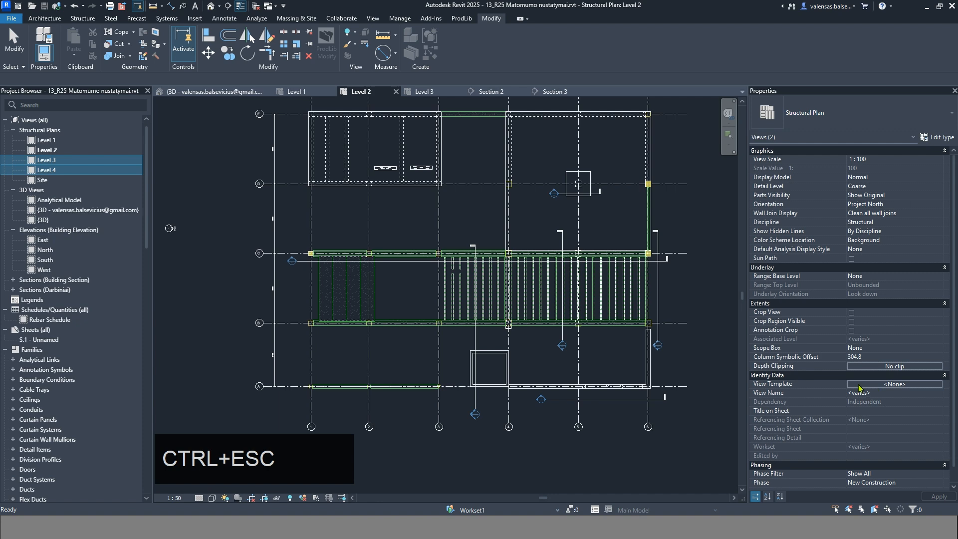
left_click(893, 384)
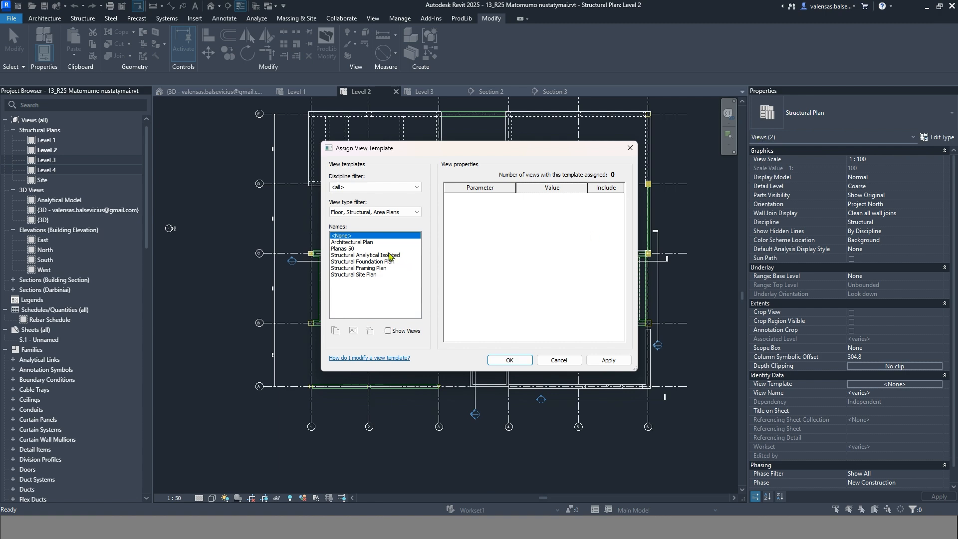
left_click(369, 248)
left_click(510, 359)
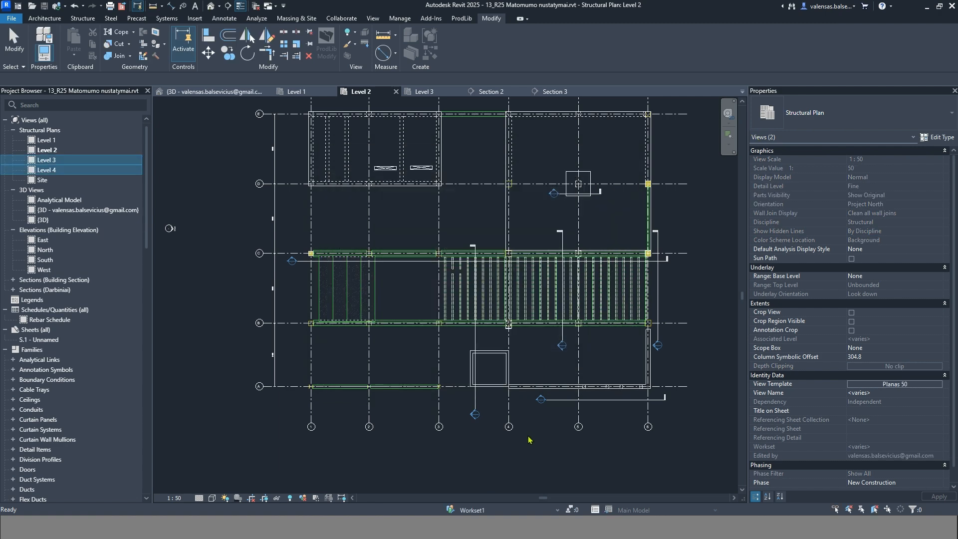
left_click(522, 444)
- Open the Level 3 plan and inspect its model and annotation category settings in Visibility/Graphic Overrides
double_click(64, 162)
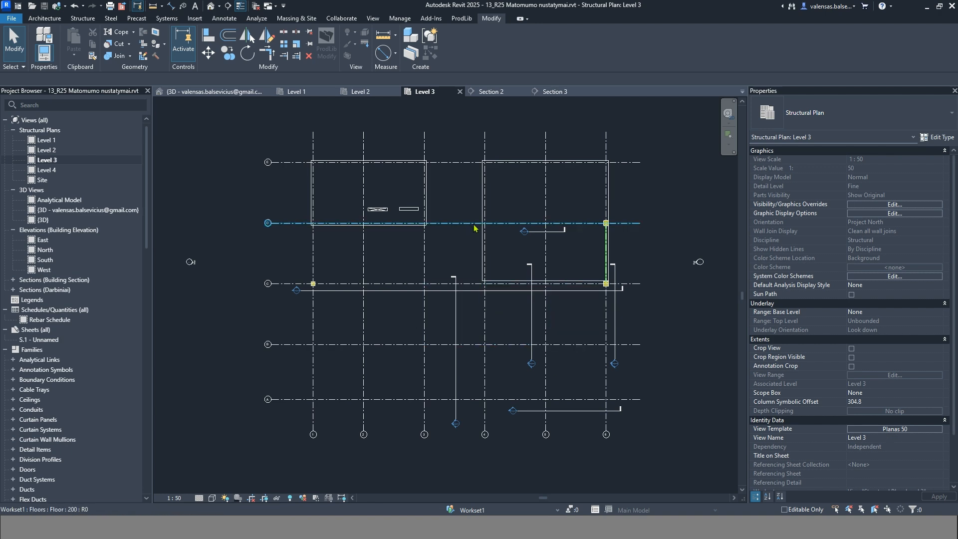
key("v")
key("v")
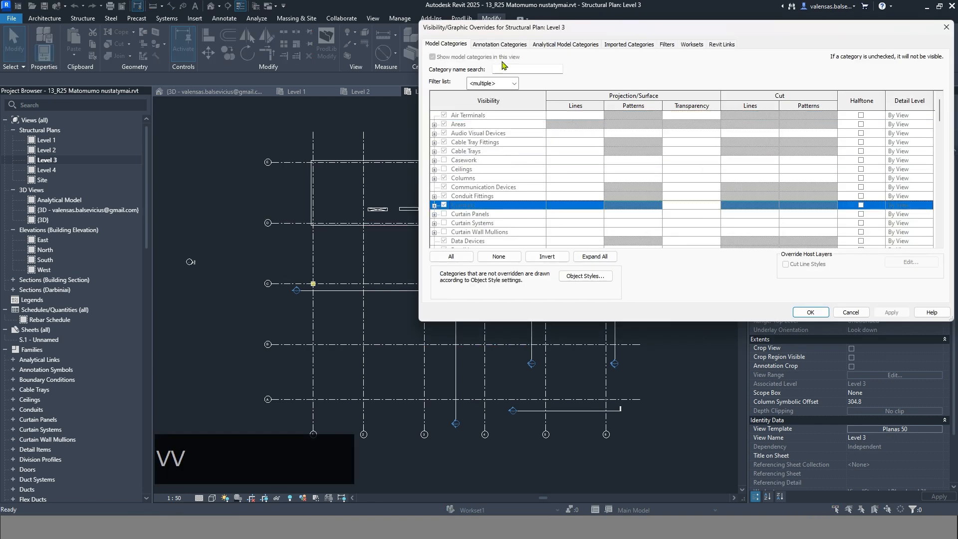
left_click(499, 44)
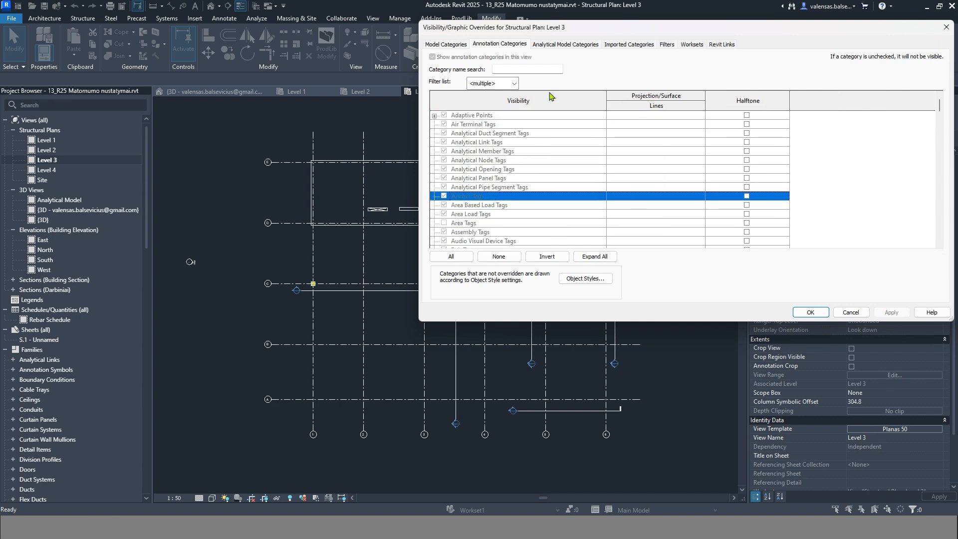
left_click(937, 29)
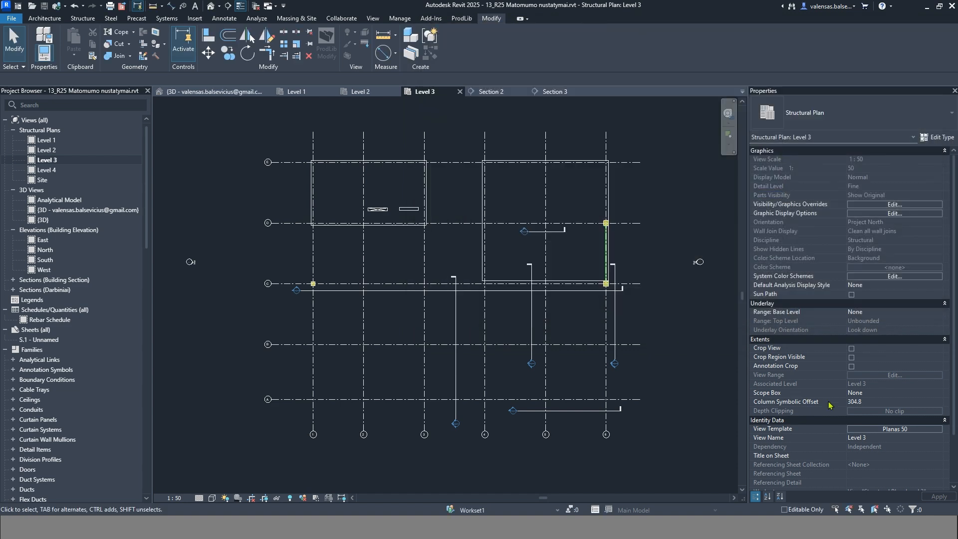
- Exclude View Scale from the parameters controlled by the Planas 50 template
left_click(887, 429)
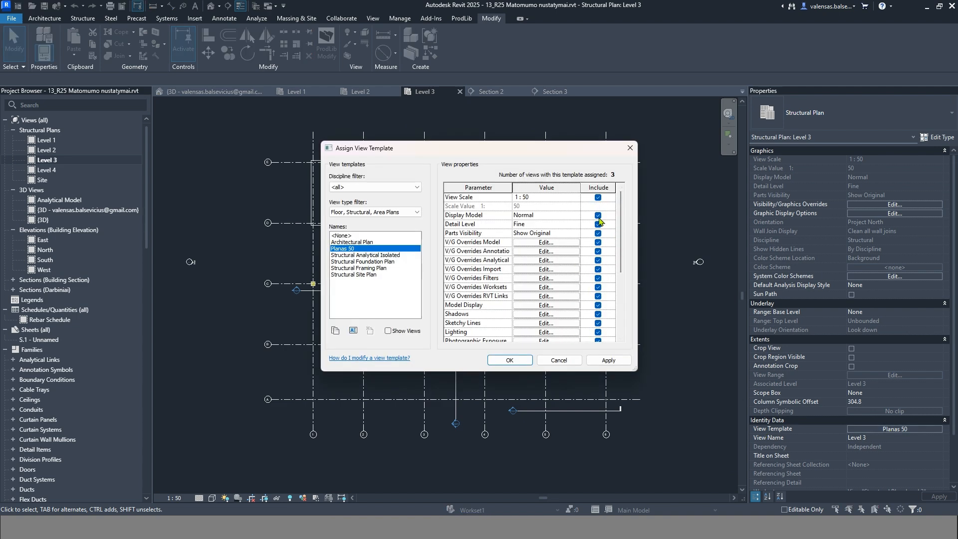
left_click(597, 198)
left_click(527, 361)
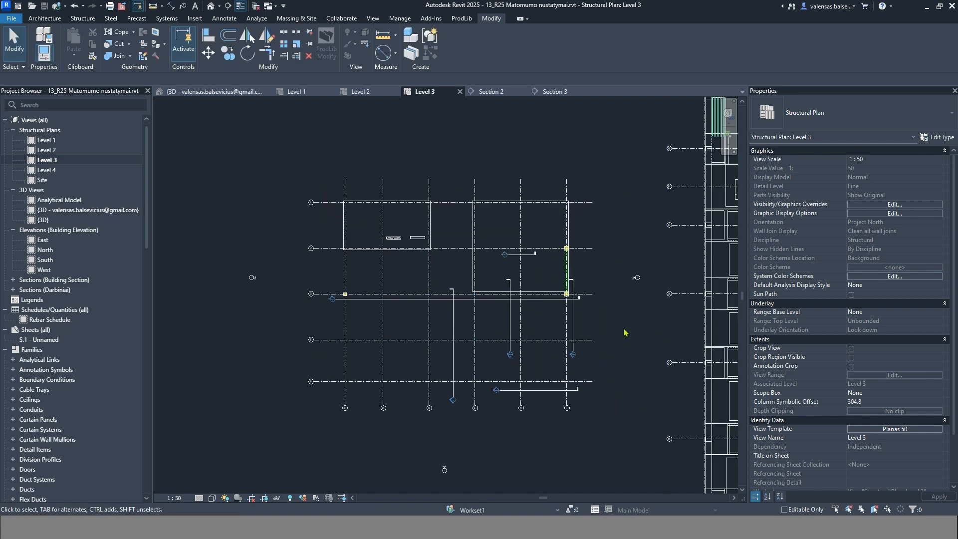
scroll(621, 331, "up", 3)
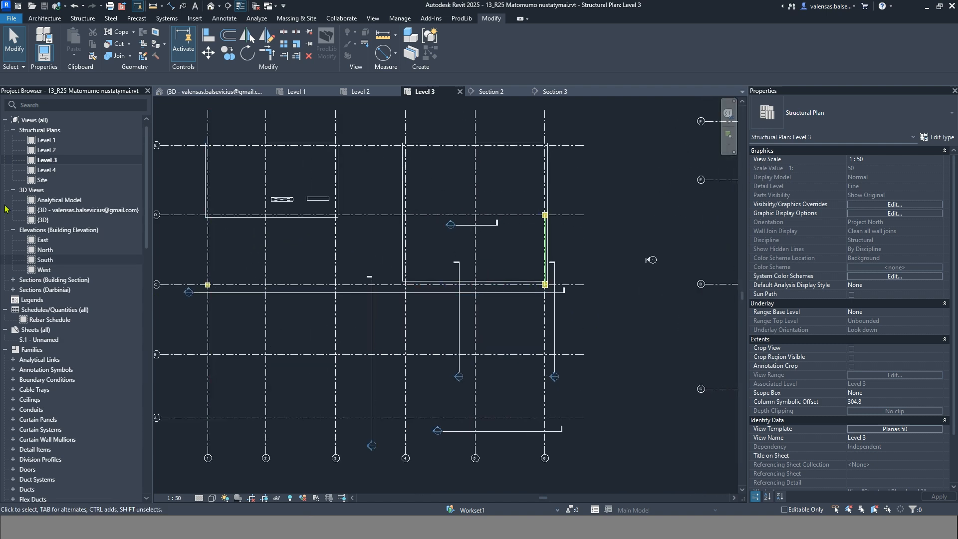
- Try a view scale of 1:100 in the Level 2 plan and restore it to 1:50
double_click(46, 150)
left_click(175, 497)
left_click(187, 432)
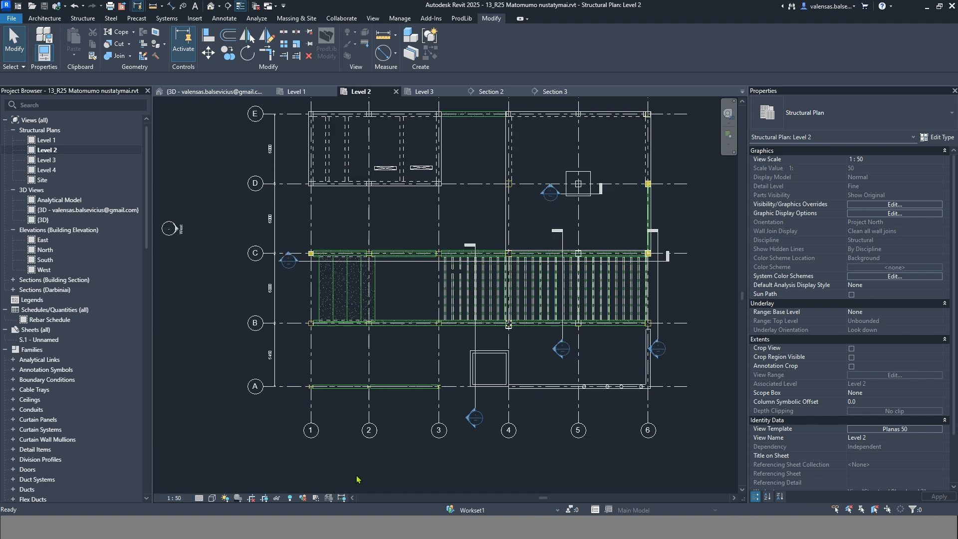
left_click(174, 497)
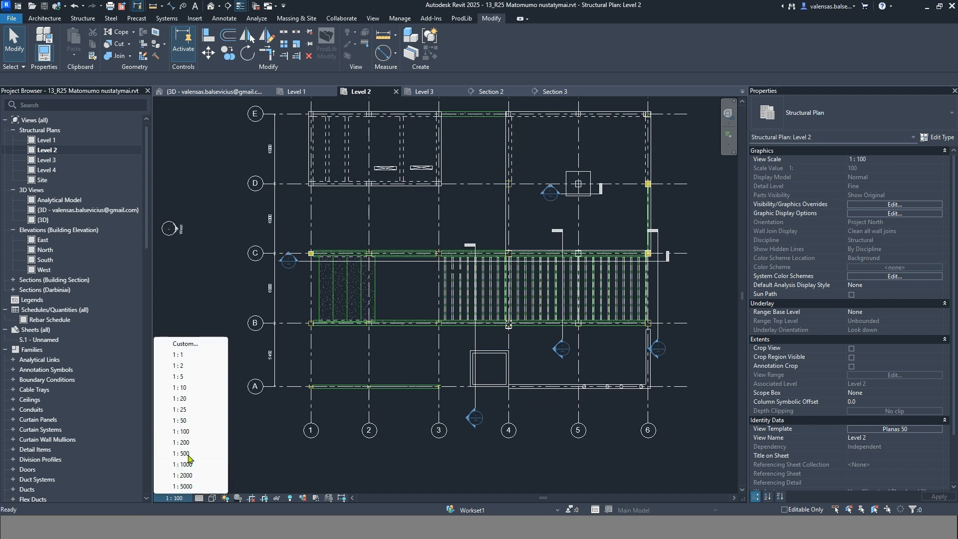
left_click(188, 422)
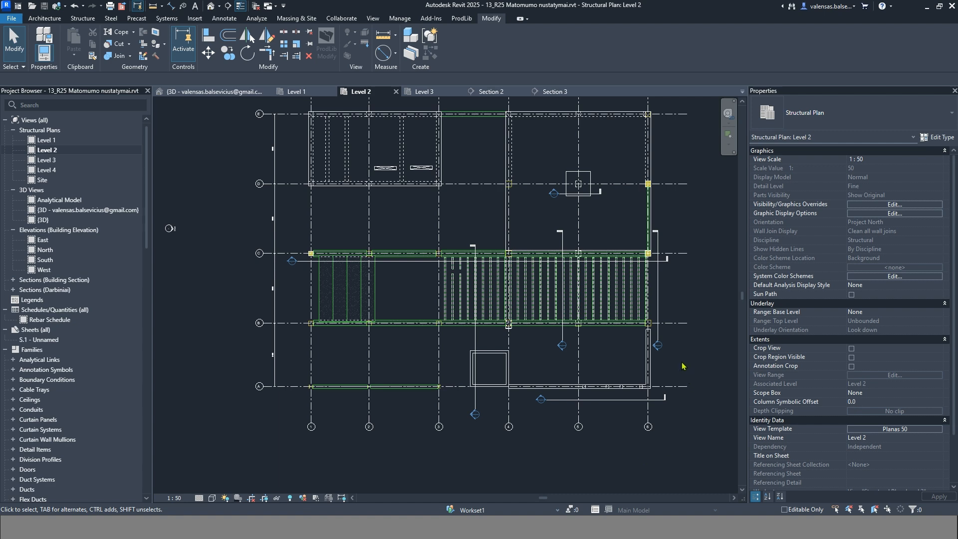
- Open Section 3 and temporarily apply the Planas 50 plan template's properties to it
double_click(658, 345)
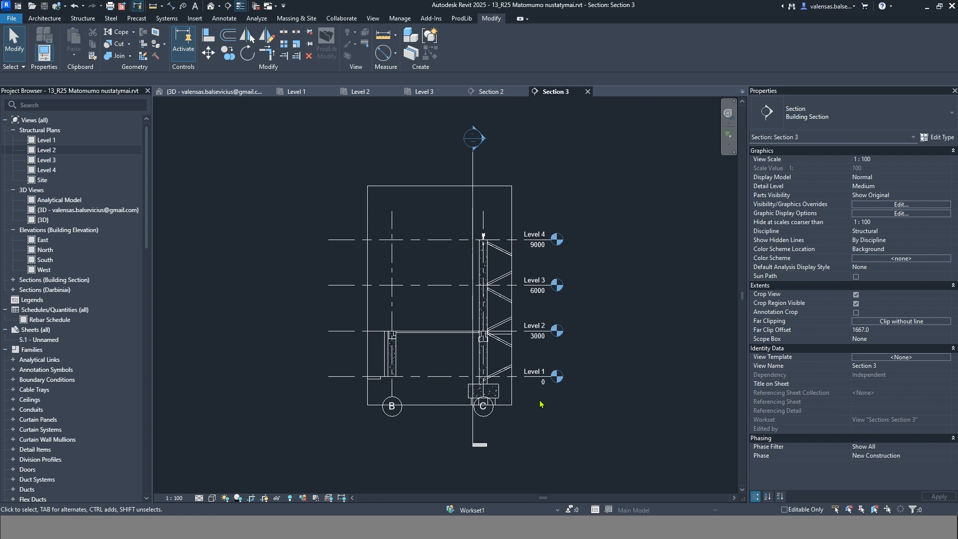
left_click(315, 498)
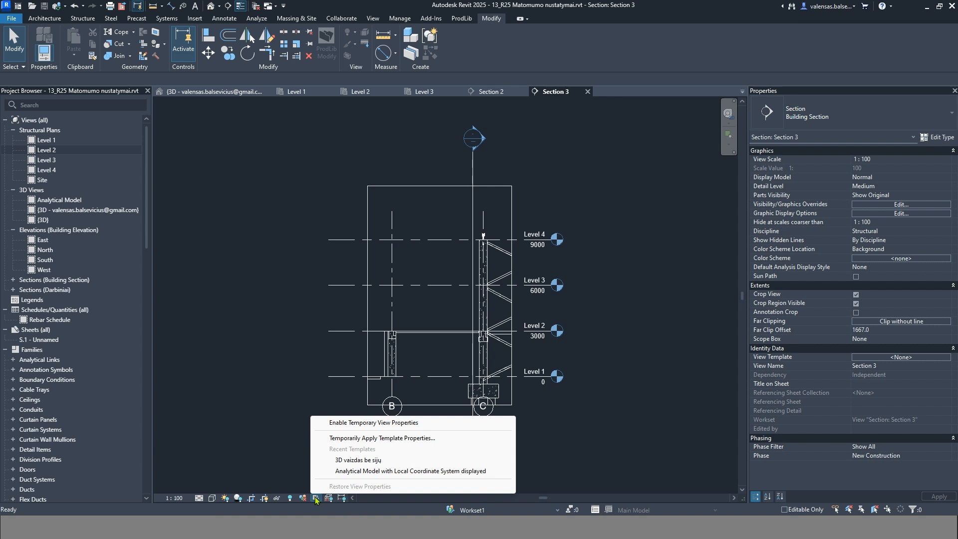
left_click(344, 438)
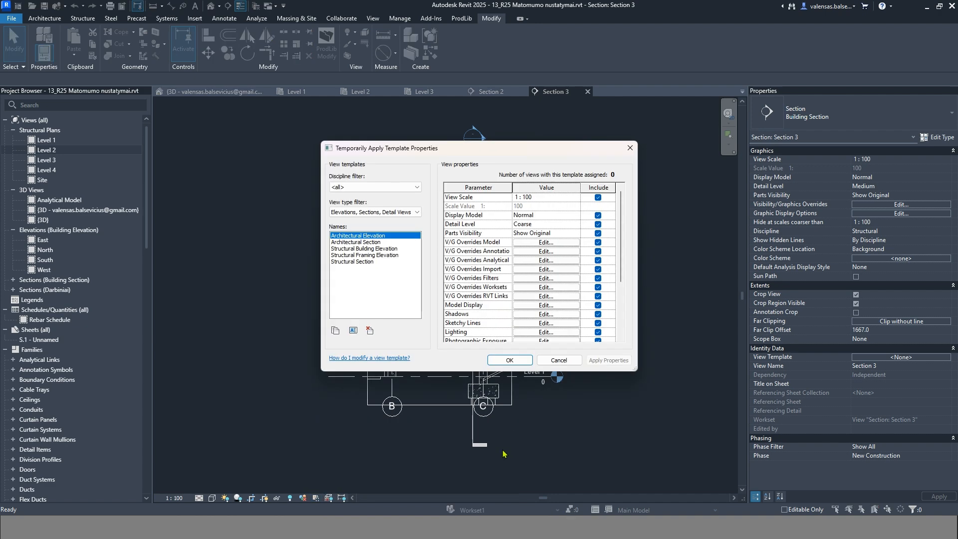
left_click(374, 214)
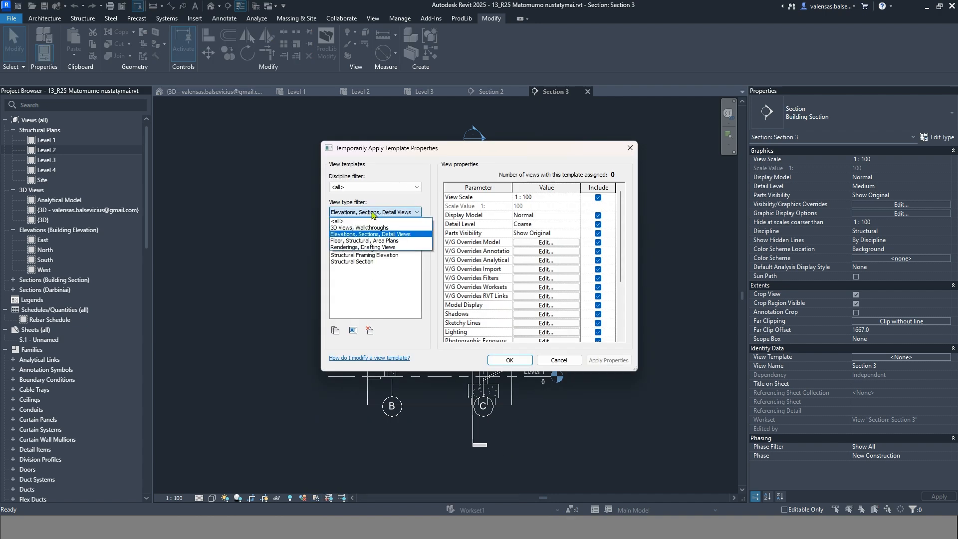
left_click(368, 240)
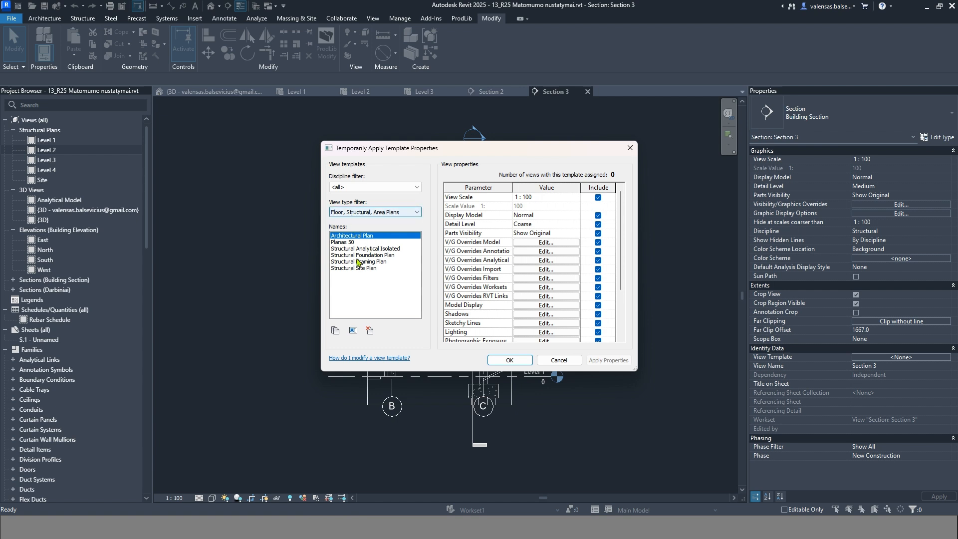
left_click(349, 242)
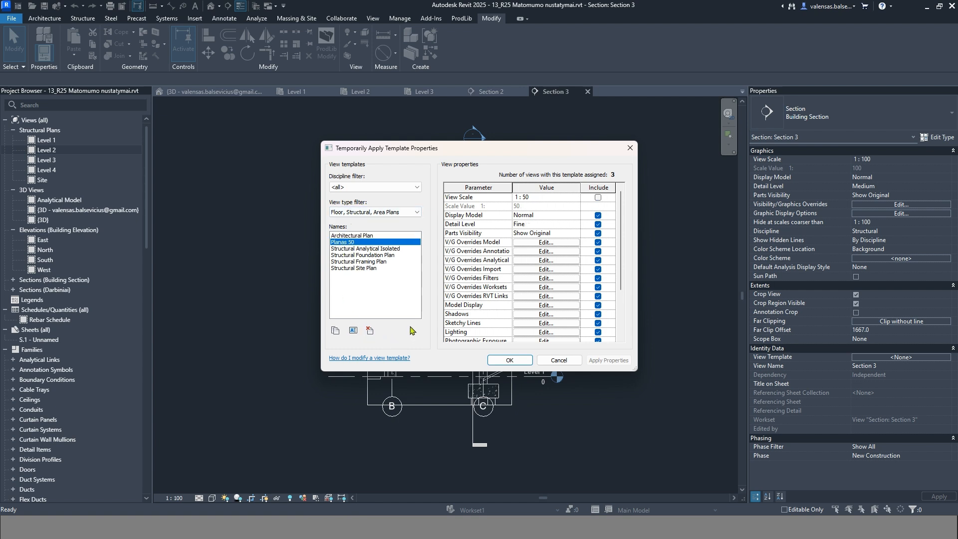
left_click(506, 360)
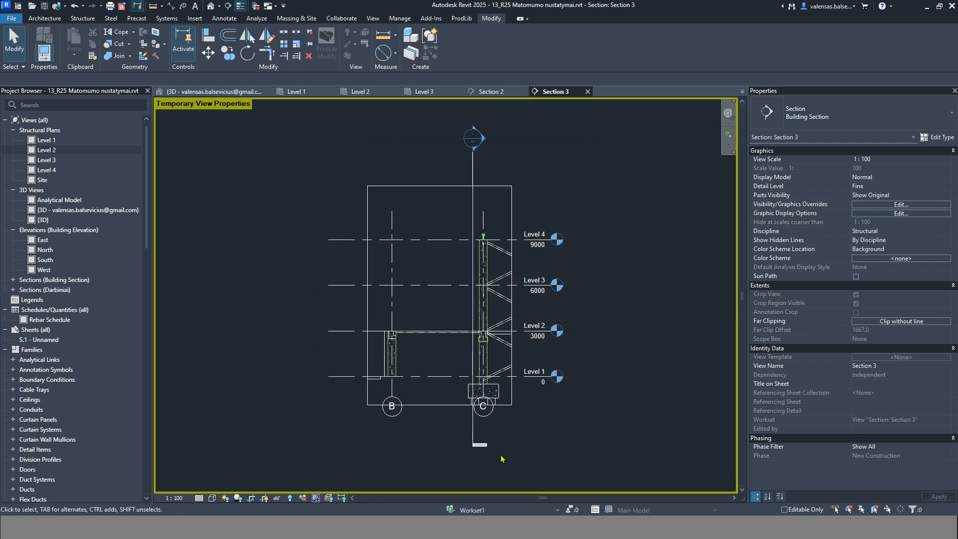
- Examine Section 3 under the temporary template properties and restore its original view properties
scroll(491, 359, "up", 4)
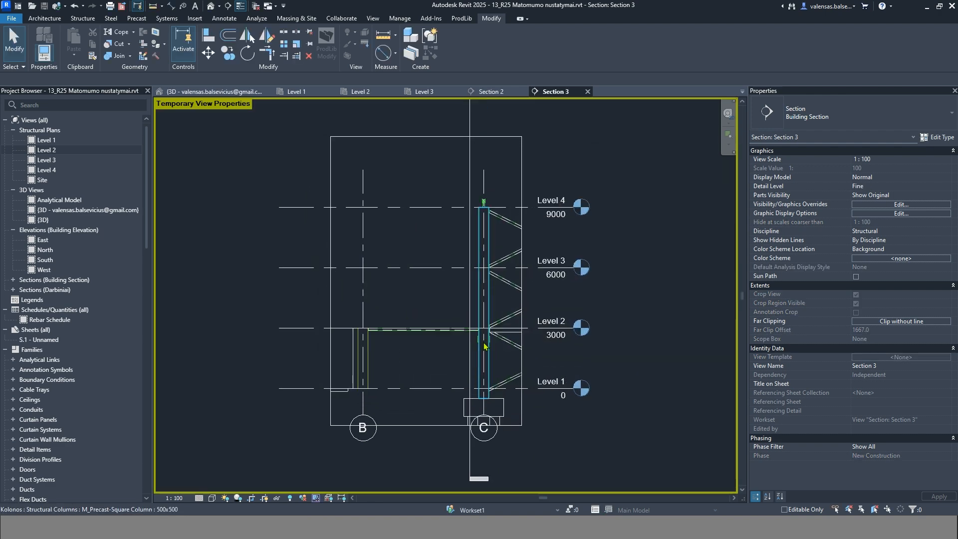
scroll(509, 354, "up", 2)
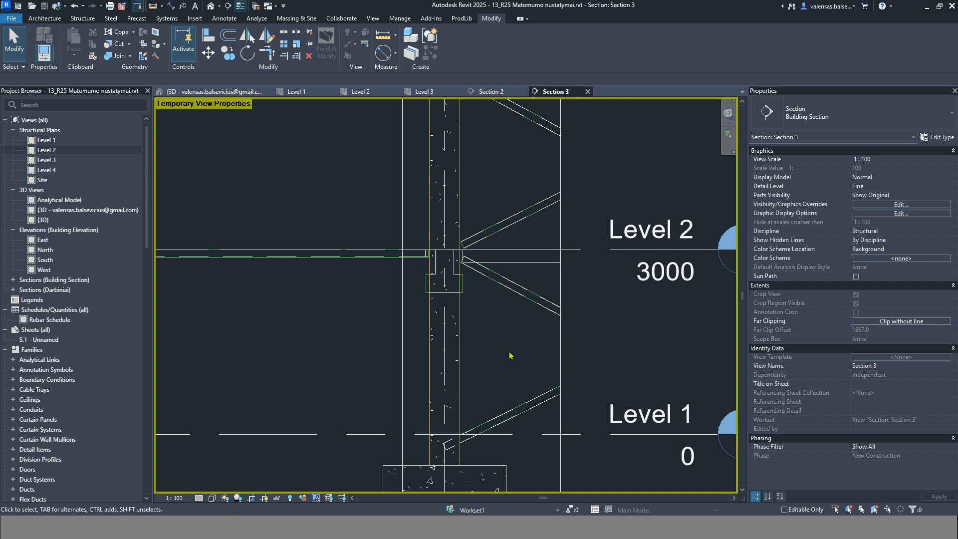
scroll(509, 354, "down", 3)
scroll(510, 351, "down", 2)
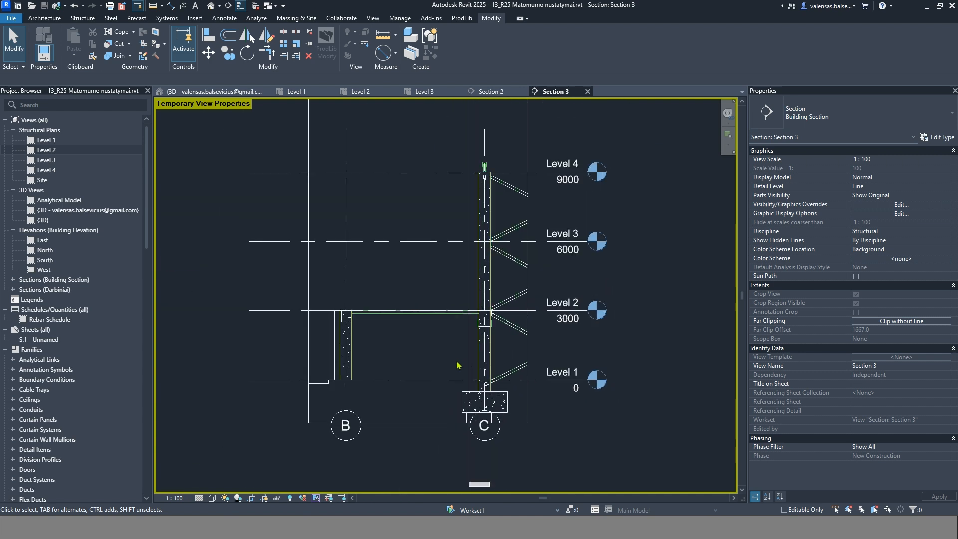
scroll(414, 381, "down", 1)
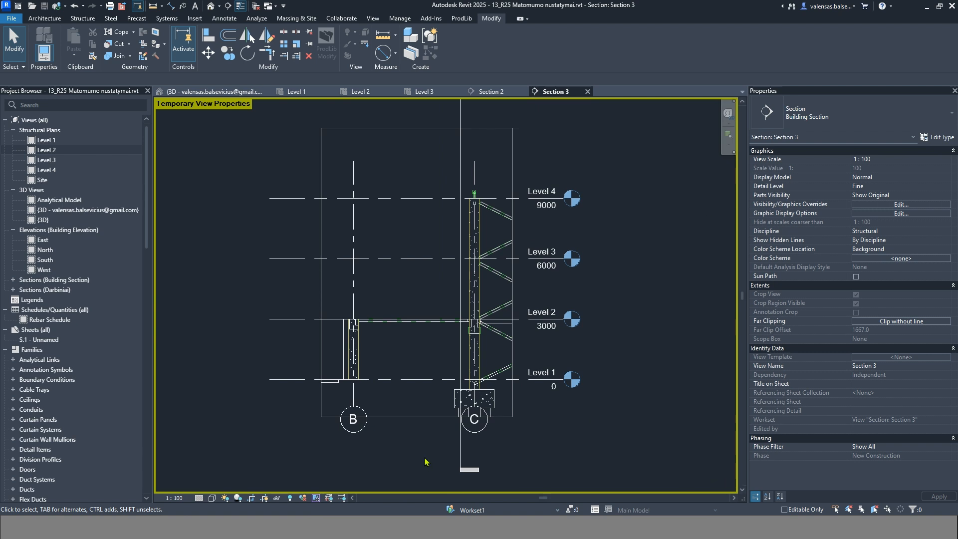
left_click(317, 495)
left_click(331, 486)
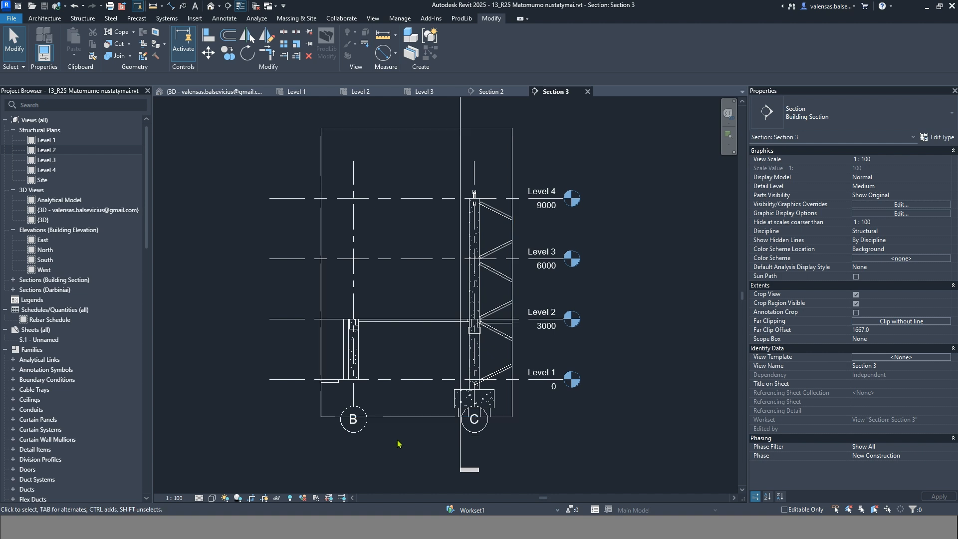
- In the view template manager, duplicate the 3D vaizdas be sijų template under the name dafaef
left_click(379, 17)
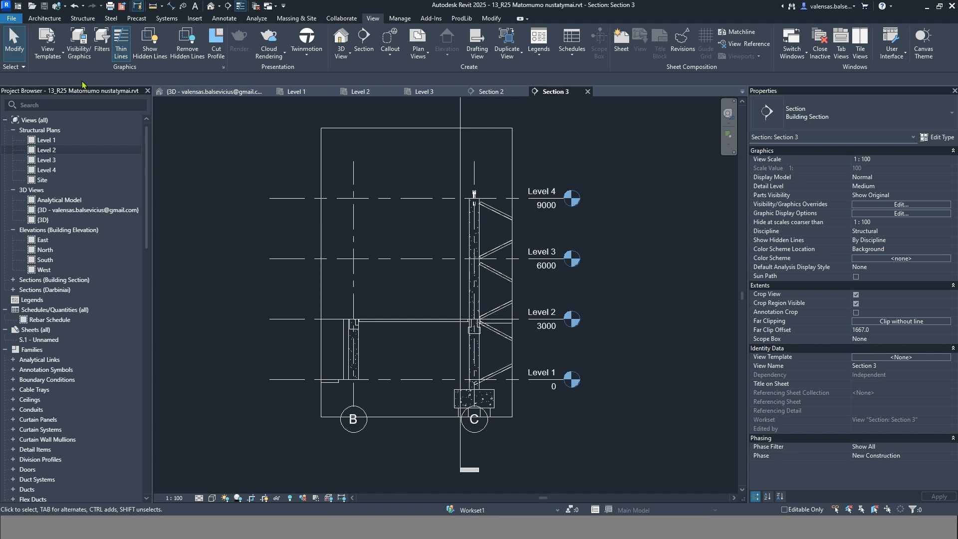
left_click(53, 56)
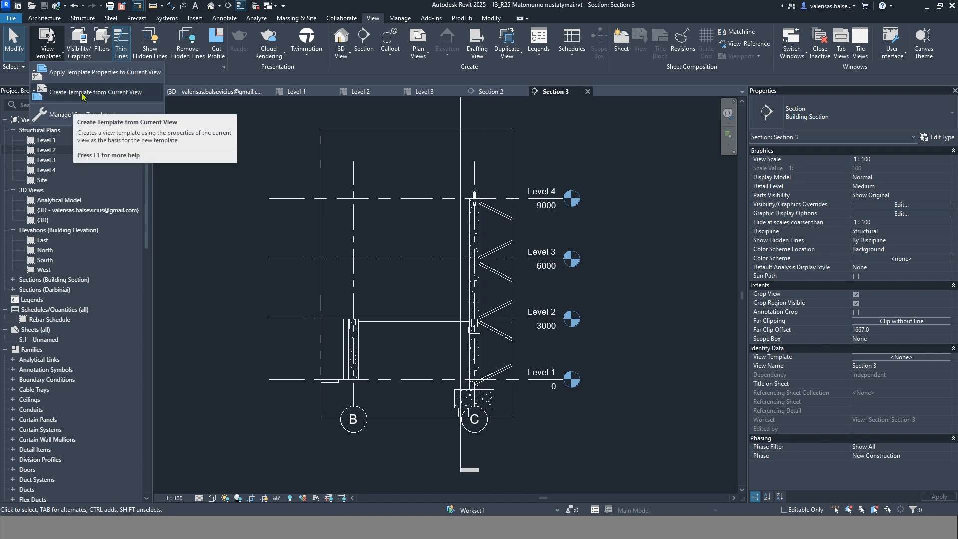
left_click(76, 114)
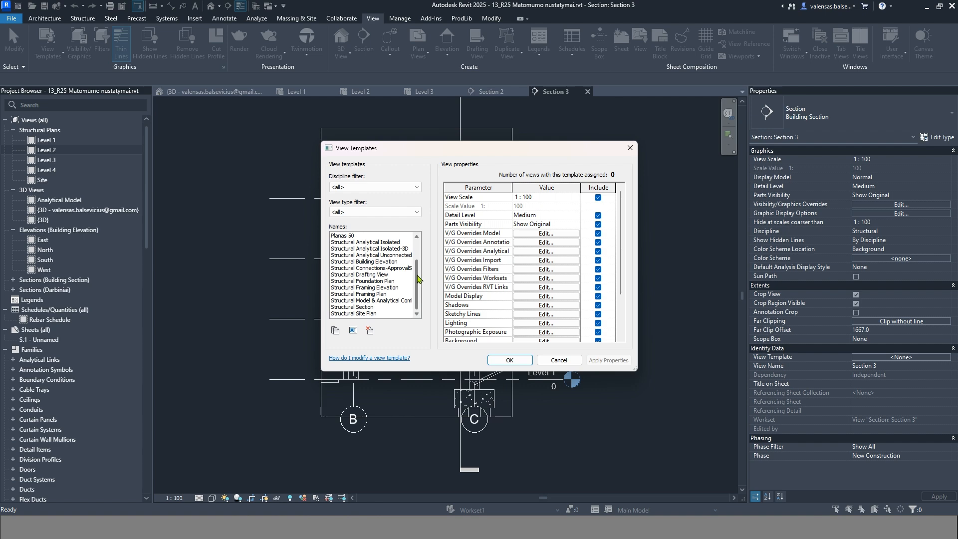
left_click(334, 330)
type("dafaef")
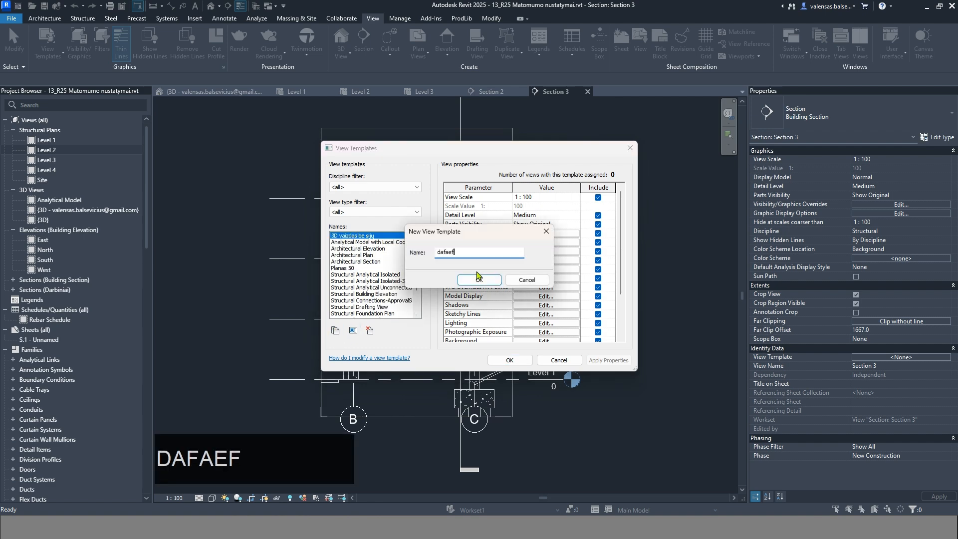
left_click(476, 280)
- Inspect the dafaef template's model category overrides without changing them, and delete the template
left_click(546, 233)
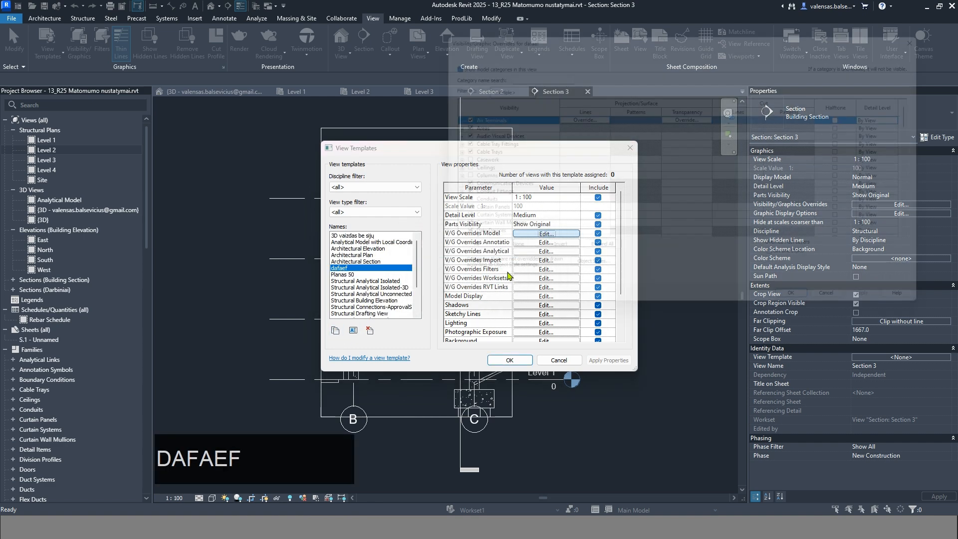
left_click(849, 312)
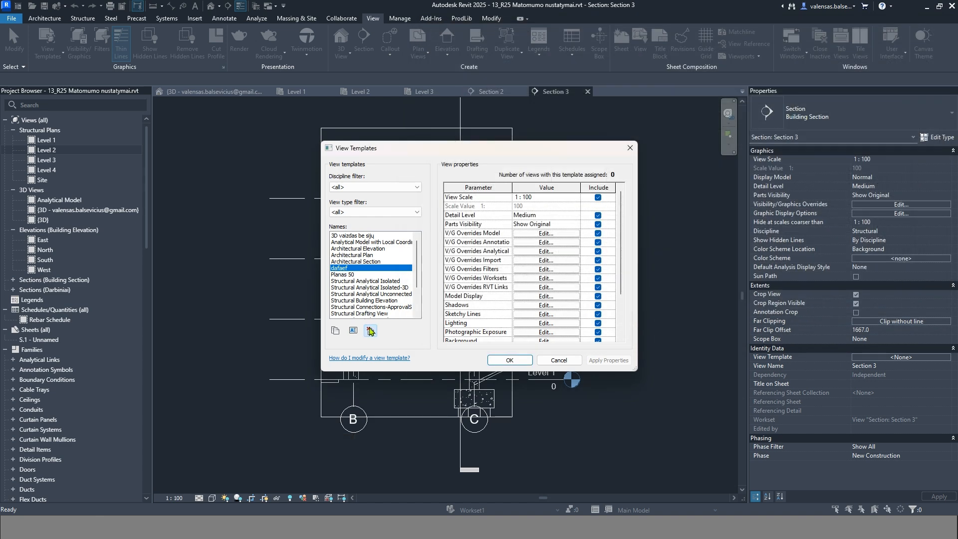
left_click(370, 331)
left_click(508, 360)
- Open the Level 1 structural plan and assign the Planas 50 view template to it
double_click(48, 141)
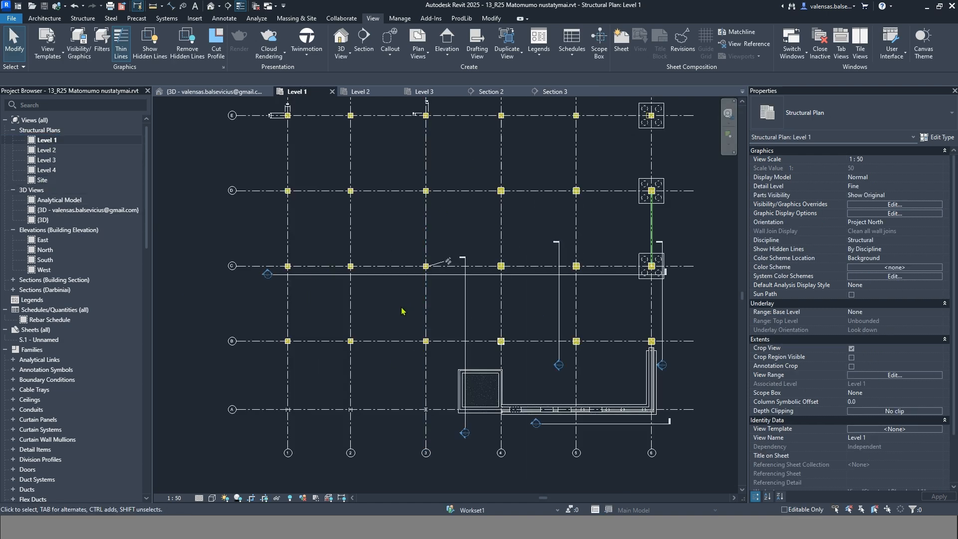
right_click(50, 140)
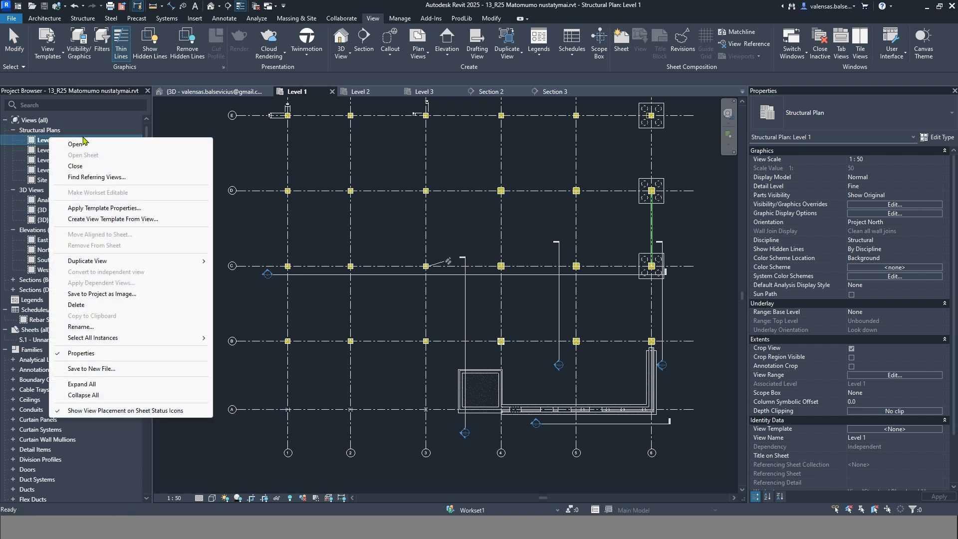
left_click(317, 241)
scroll(365, 418, "down", 2)
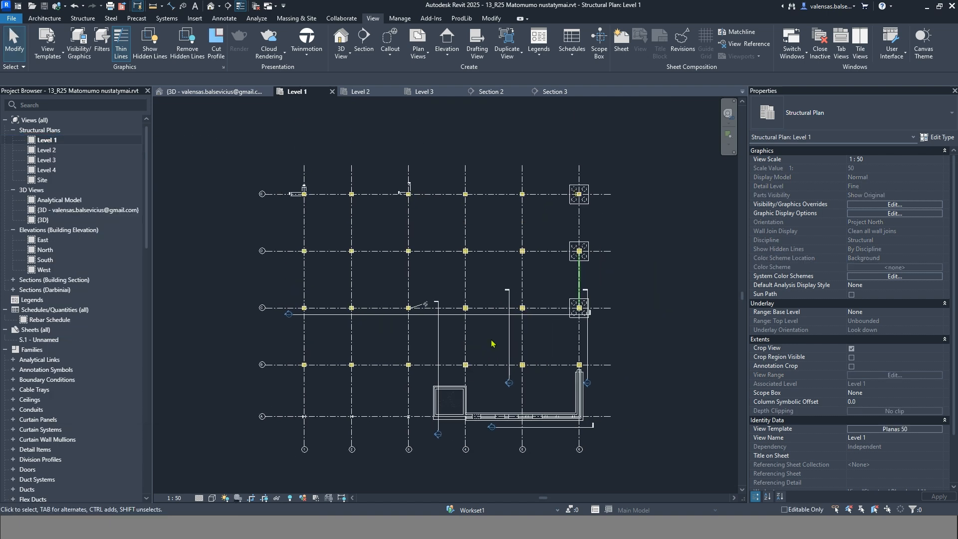
scroll(492, 350, "up", 2)
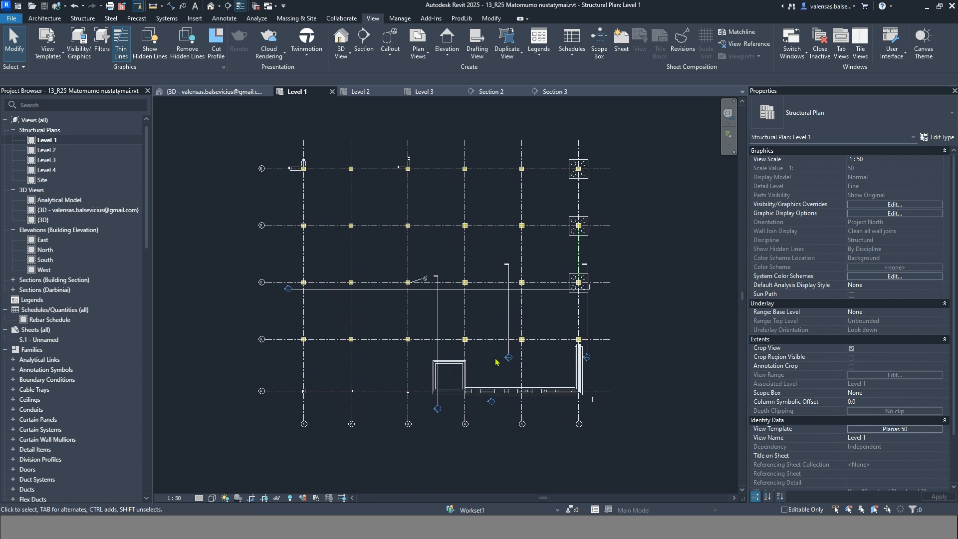
middle_click_drag(489, 372, 513, 377)
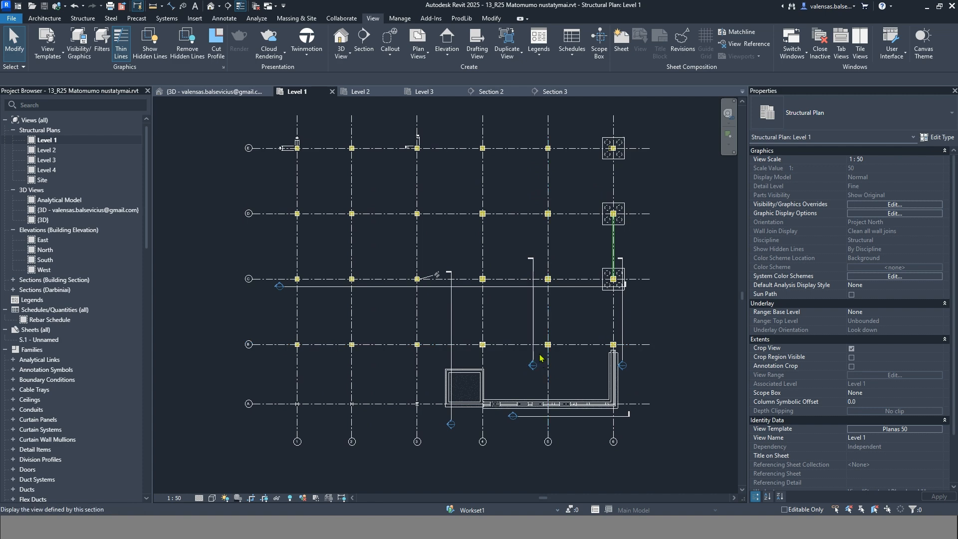
middle_click_drag(532, 311, 552, 311)
left_click(552, 311)
left_click(519, 306)
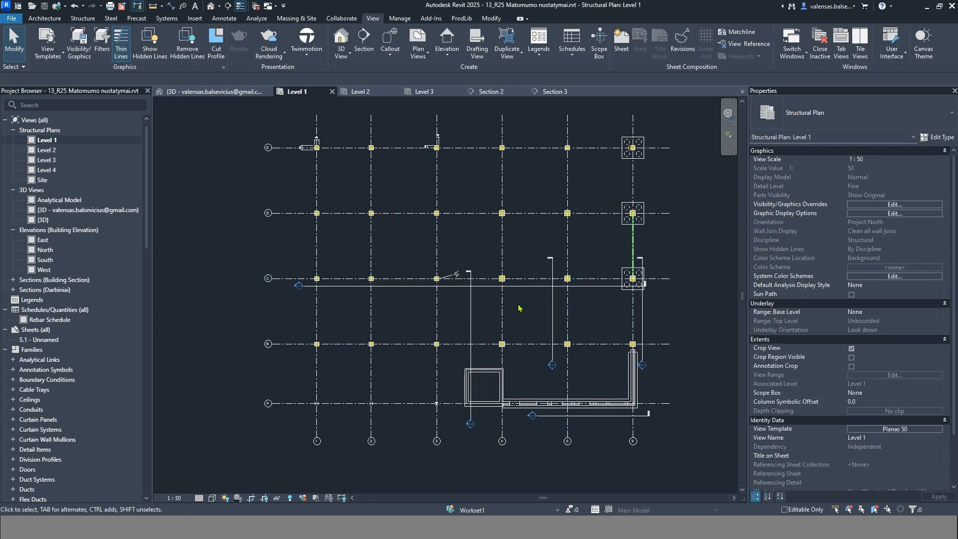
- From the Level 2 plan, hide the Sections annotation category in the Planas 50 template and apply the change
double_click(47, 150)
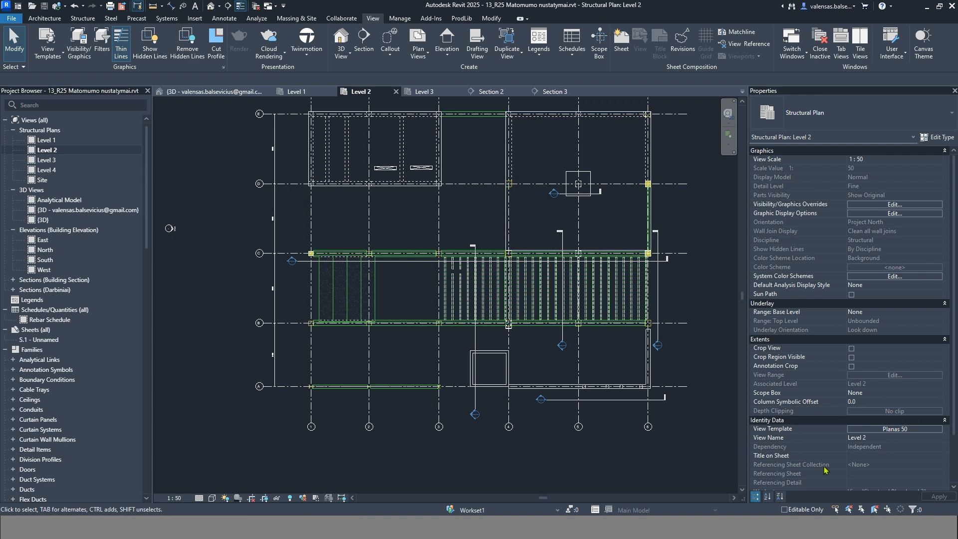
left_click(884, 429)
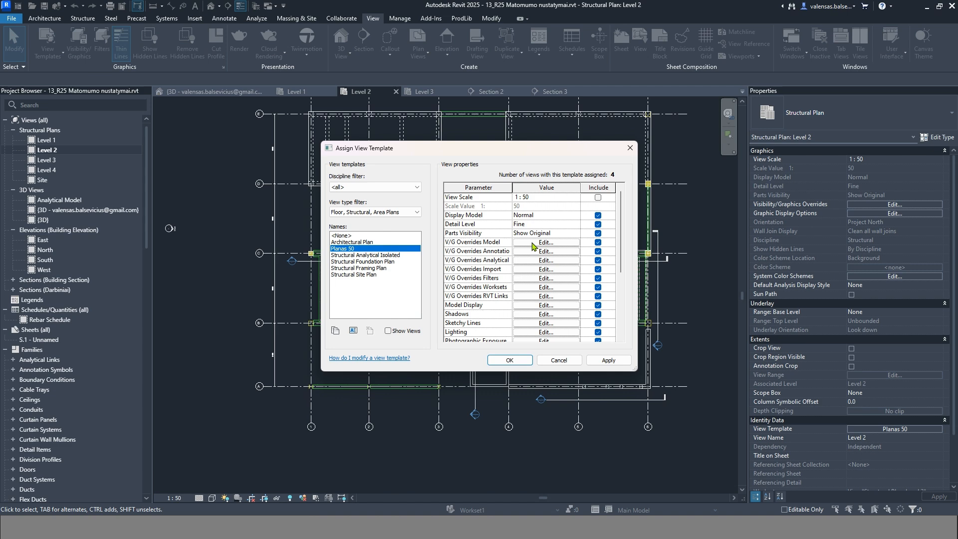
left_click(530, 243)
left_click(499, 44)
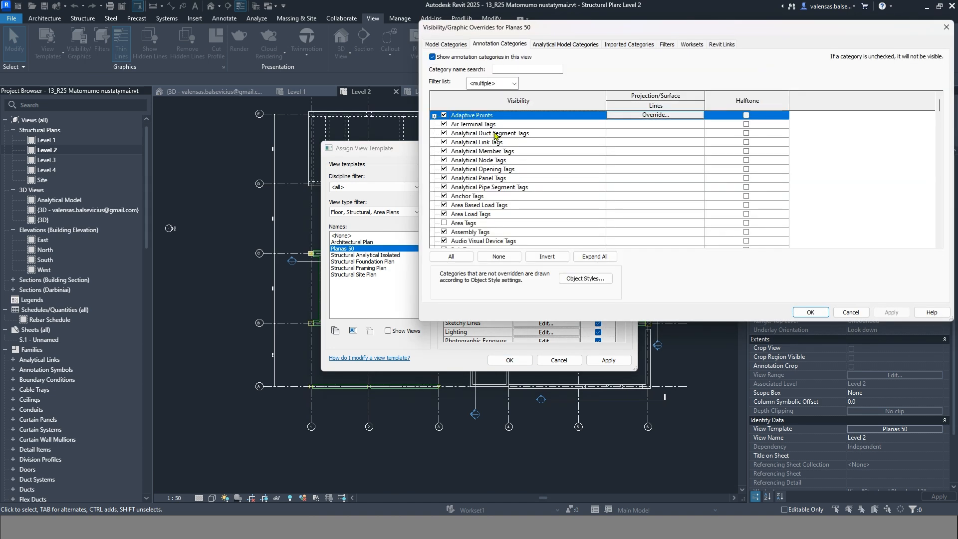
left_click(493, 214)
key("ctrl+s")
scroll(516, 213, "down", 1)
left_click(444, 205)
left_click(834, 313)
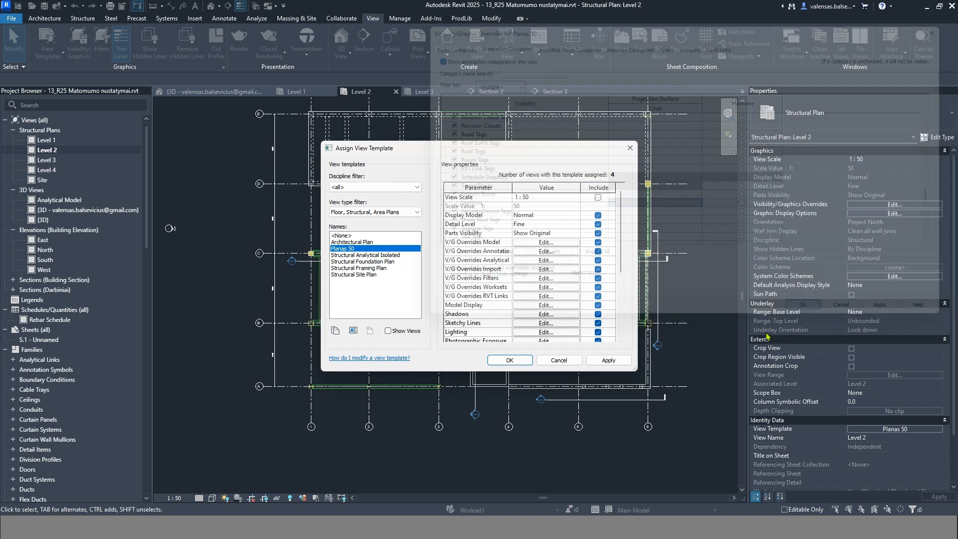
left_click(607, 359)
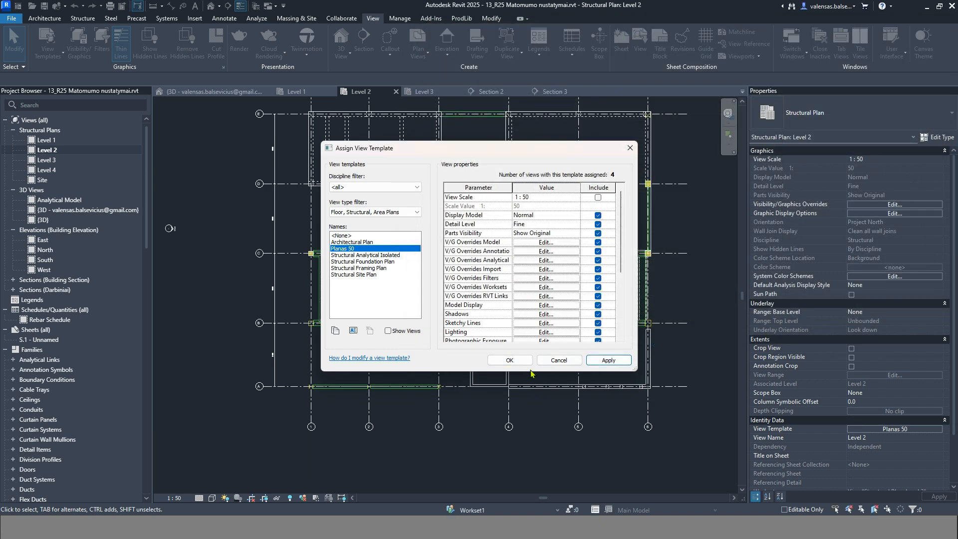
left_click(509, 359)
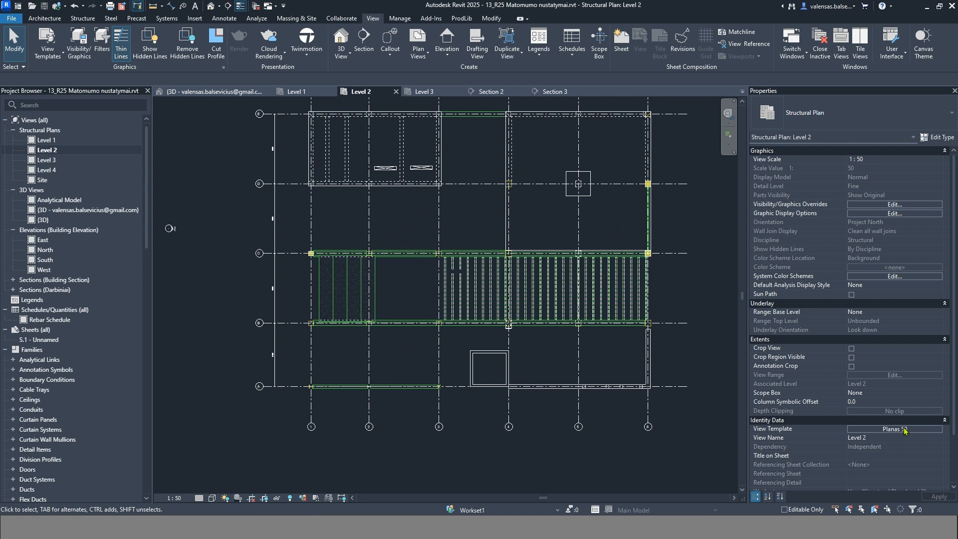
- Open the Level 1, Level 3 and Level 4 plans in turn to check the section mark visibility
left_click(64, 146)
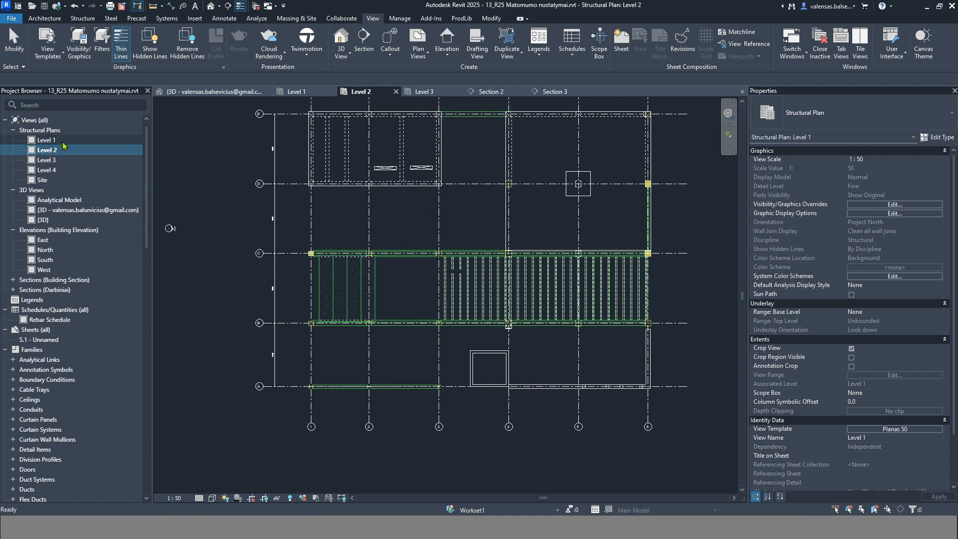
double_click(63, 141)
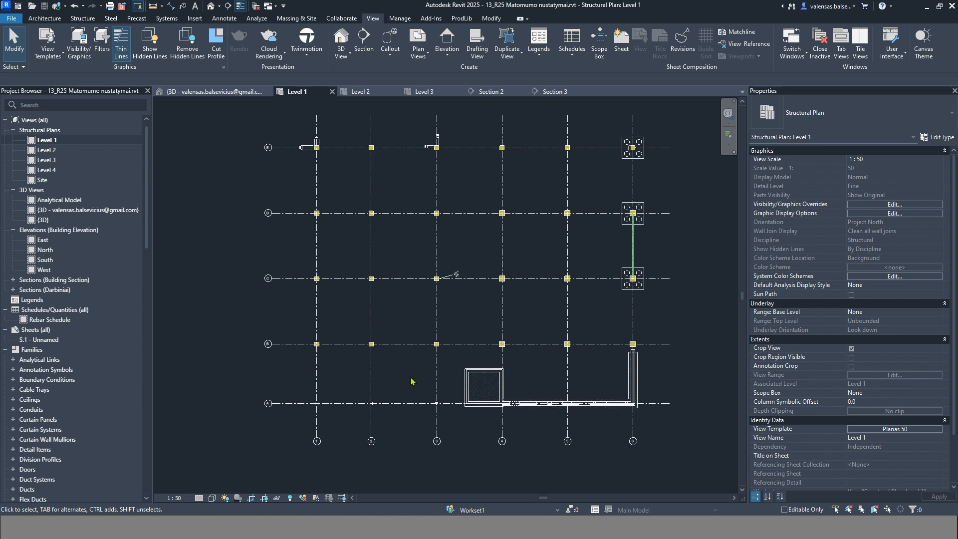
double_click(65, 160)
double_click(70, 171)
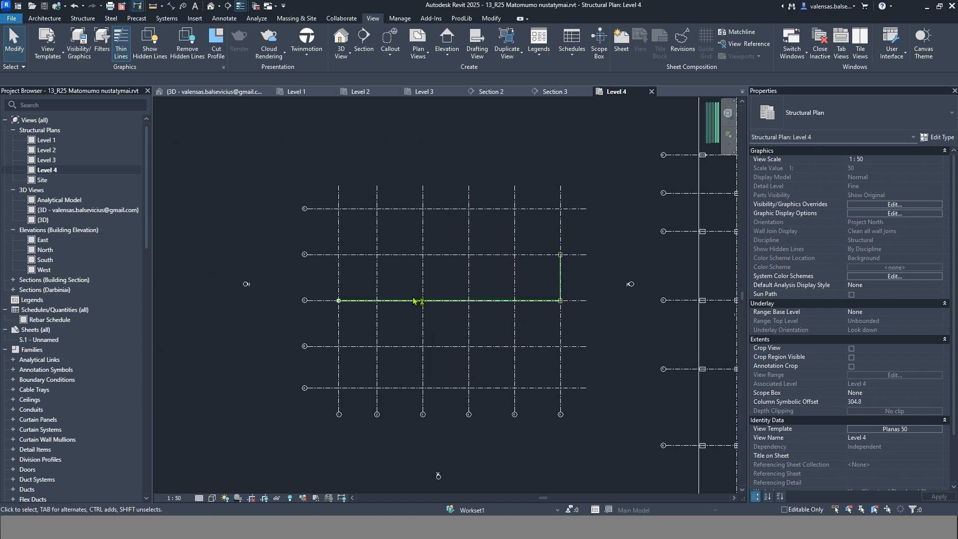
scroll(457, 330, "up", 1)
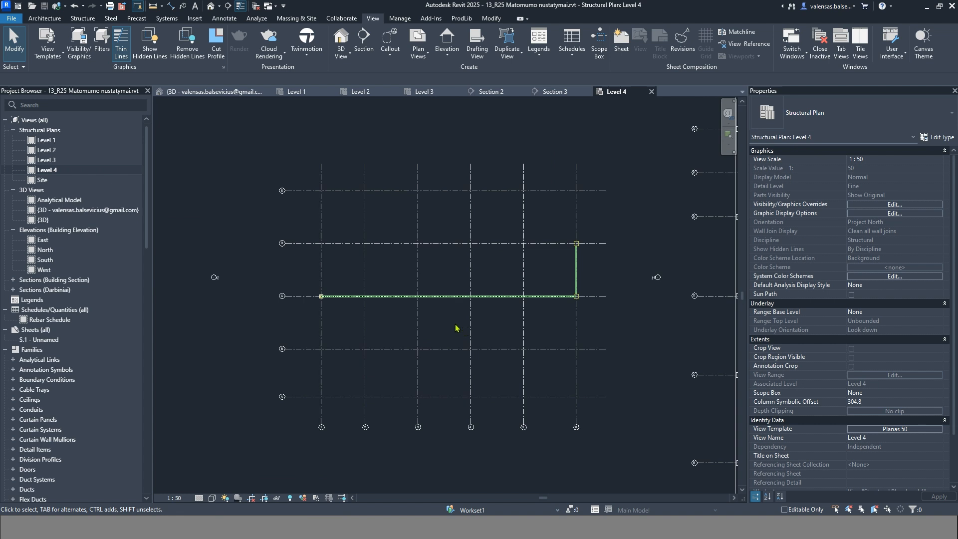